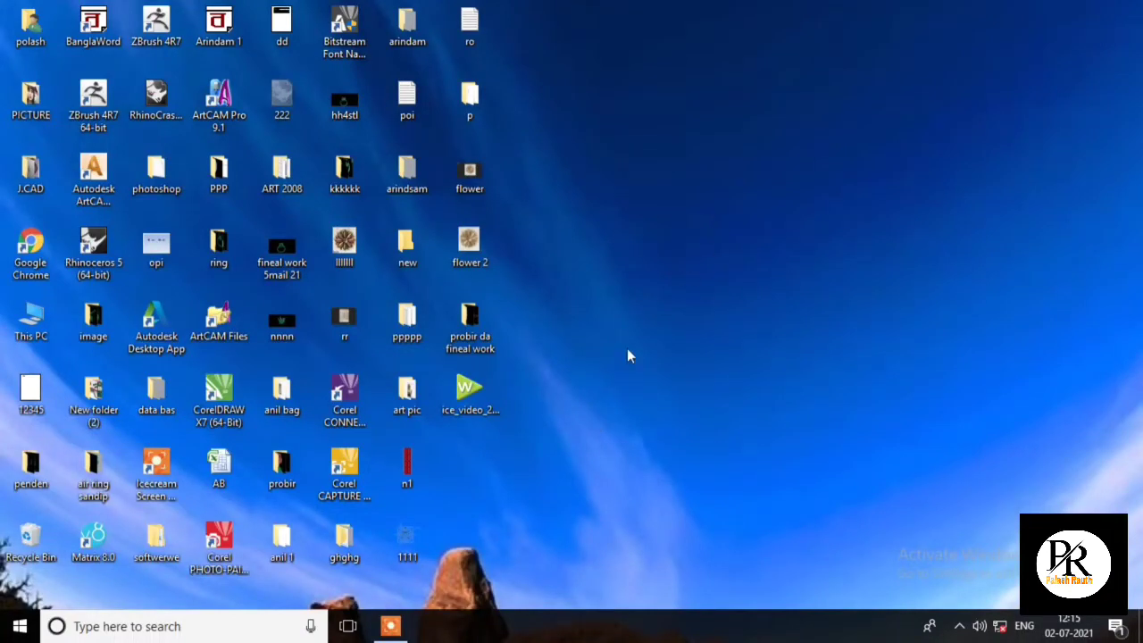
Refresh the desktop three times from its right-click menu
right_click(730, 152)
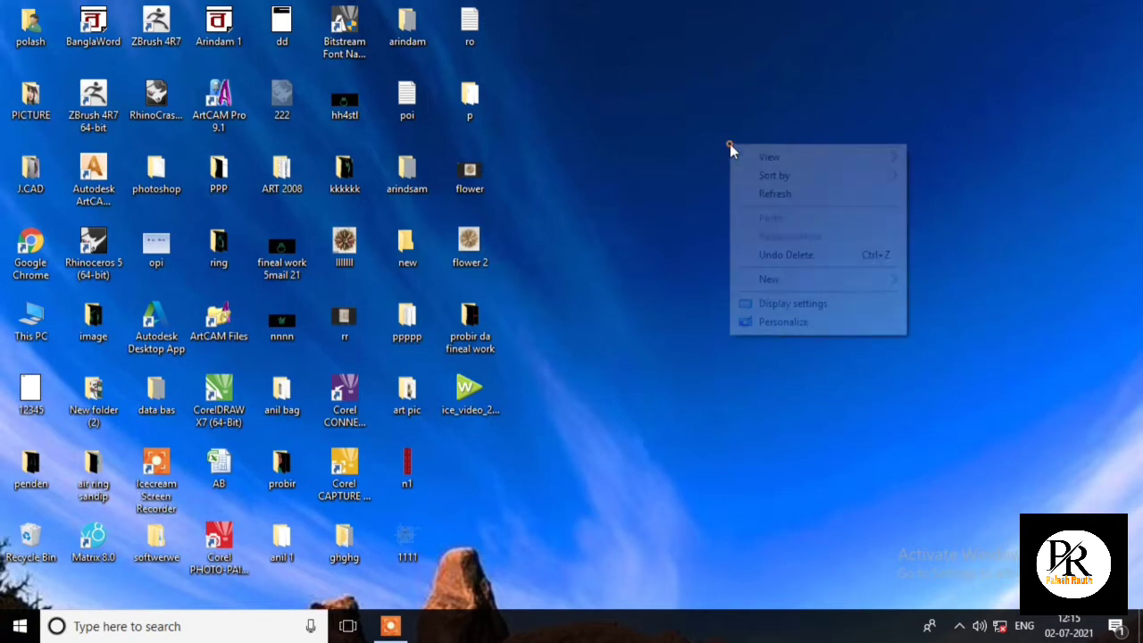
click(763, 197)
right_click(685, 135)
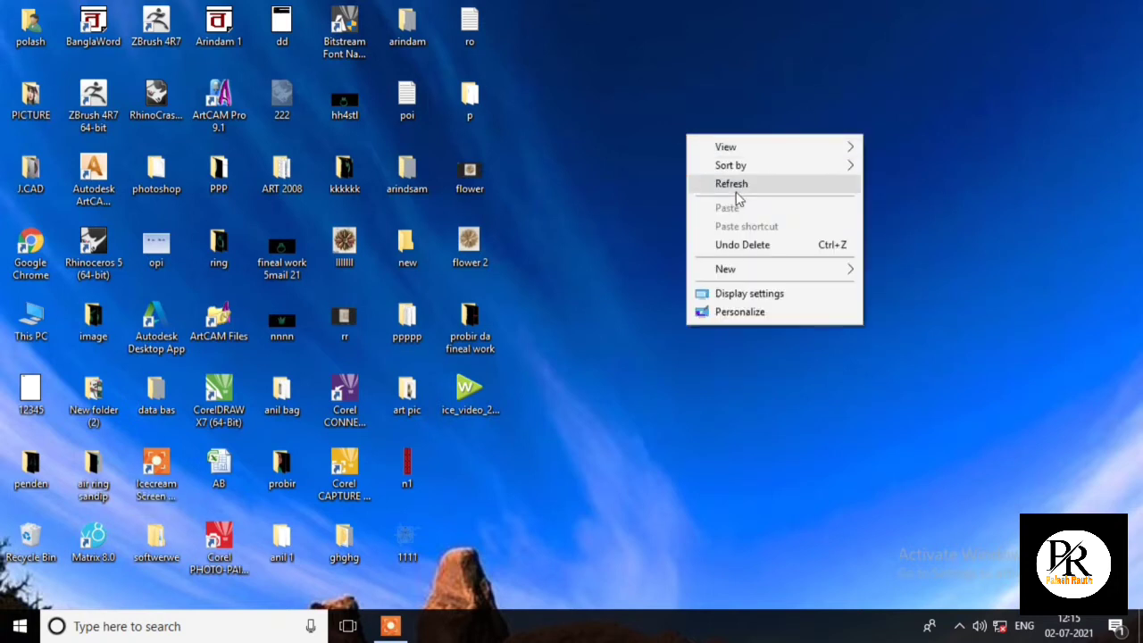
click(738, 195)
right_click(672, 180)
click(731, 228)
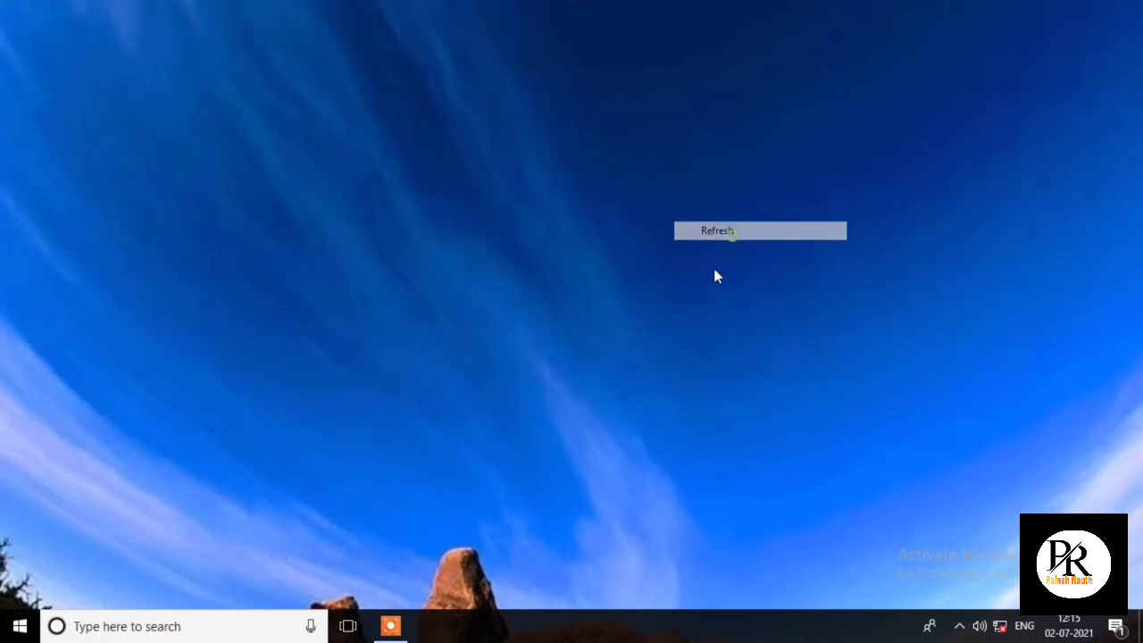
Search 'ms' from the taskbar and launch Microsoft Office Word 2007
click(147, 628)
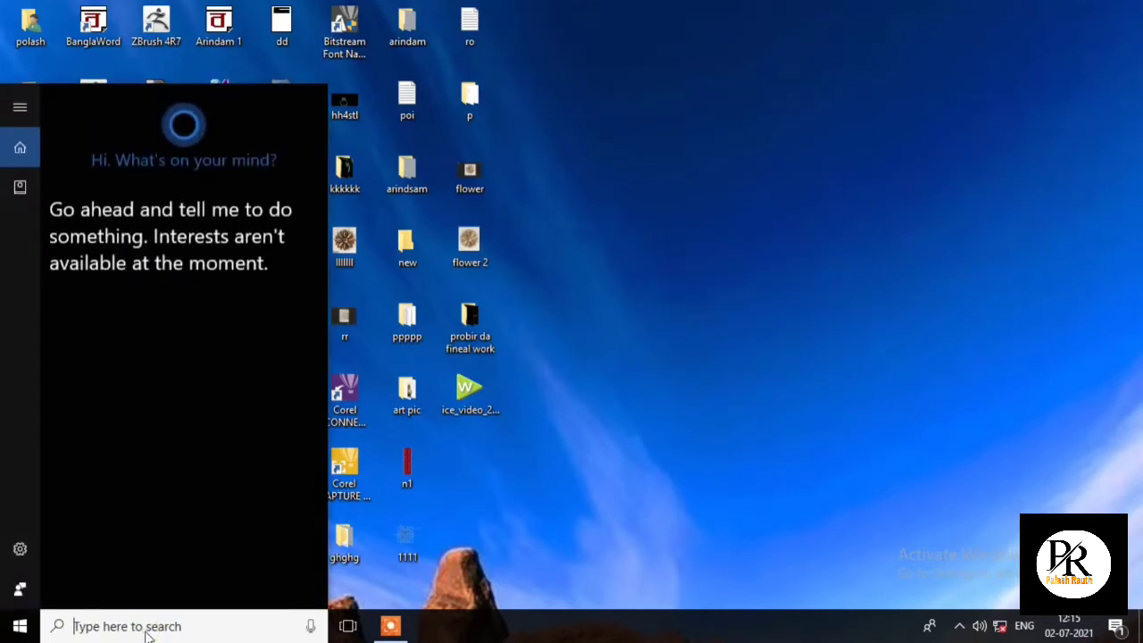
text(ms)
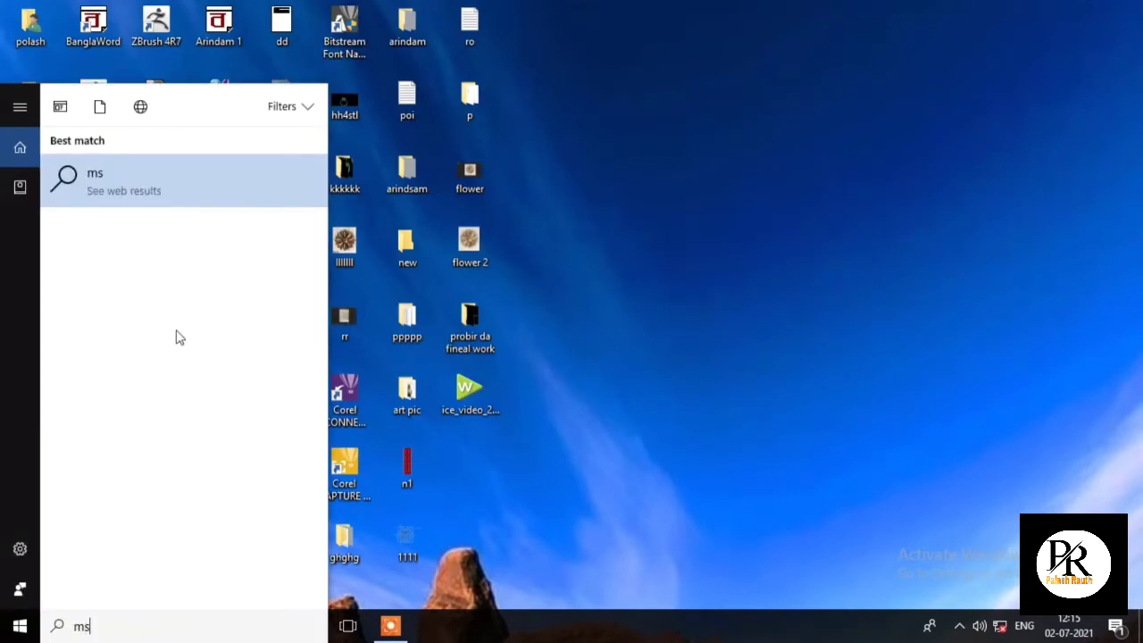
click(154, 178)
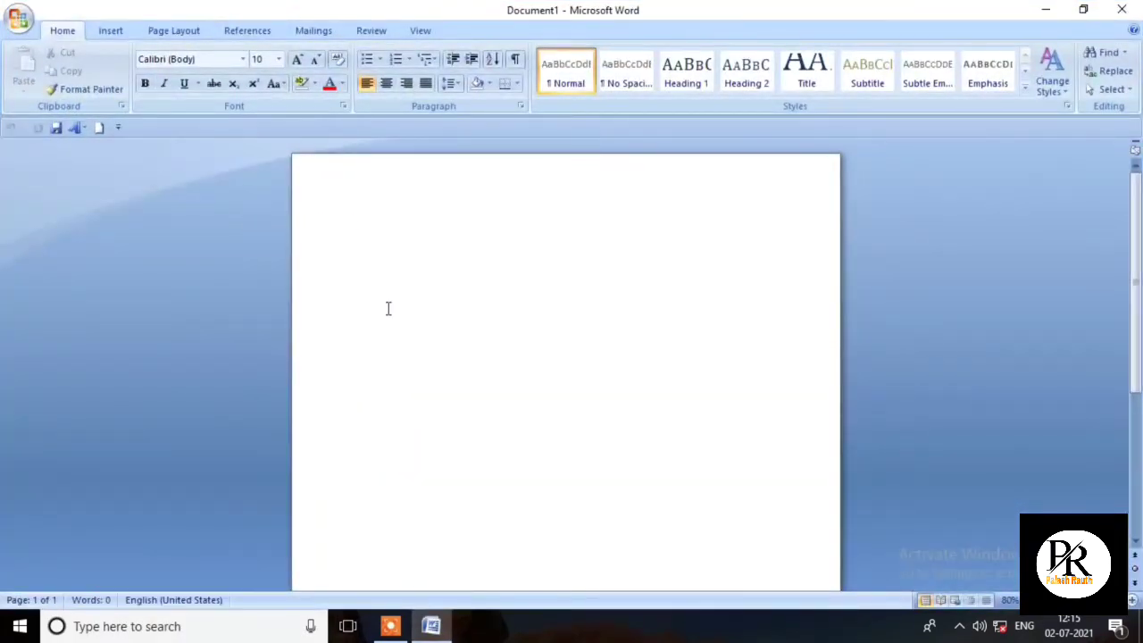
Fill the blank page with three sample paragraphs by entering the rand() formula
click(106, 32)
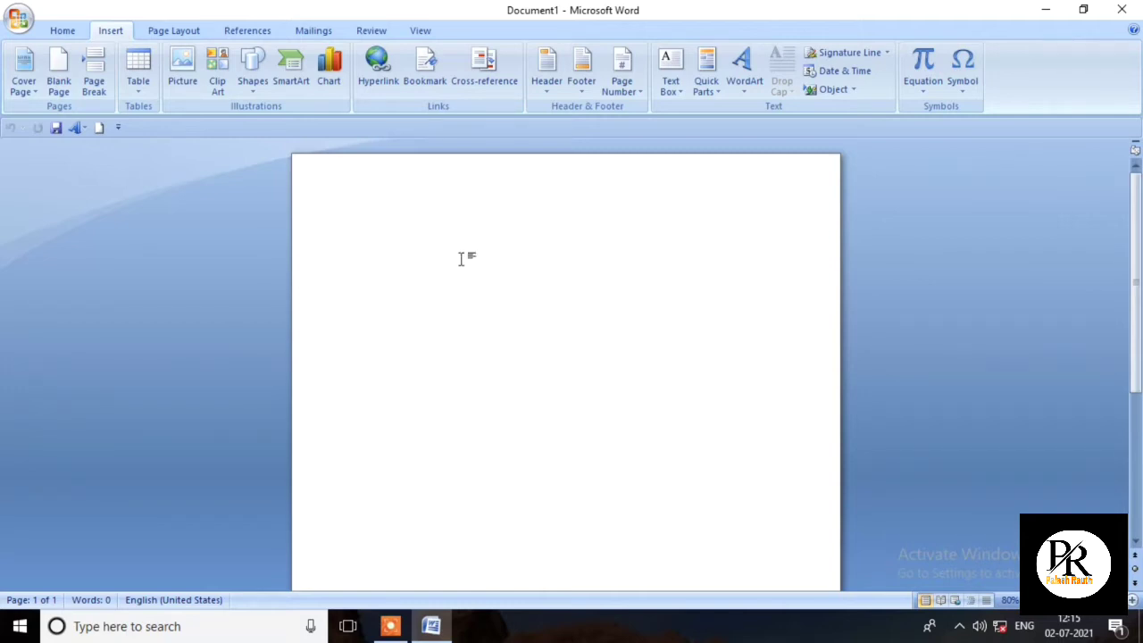
text(-)
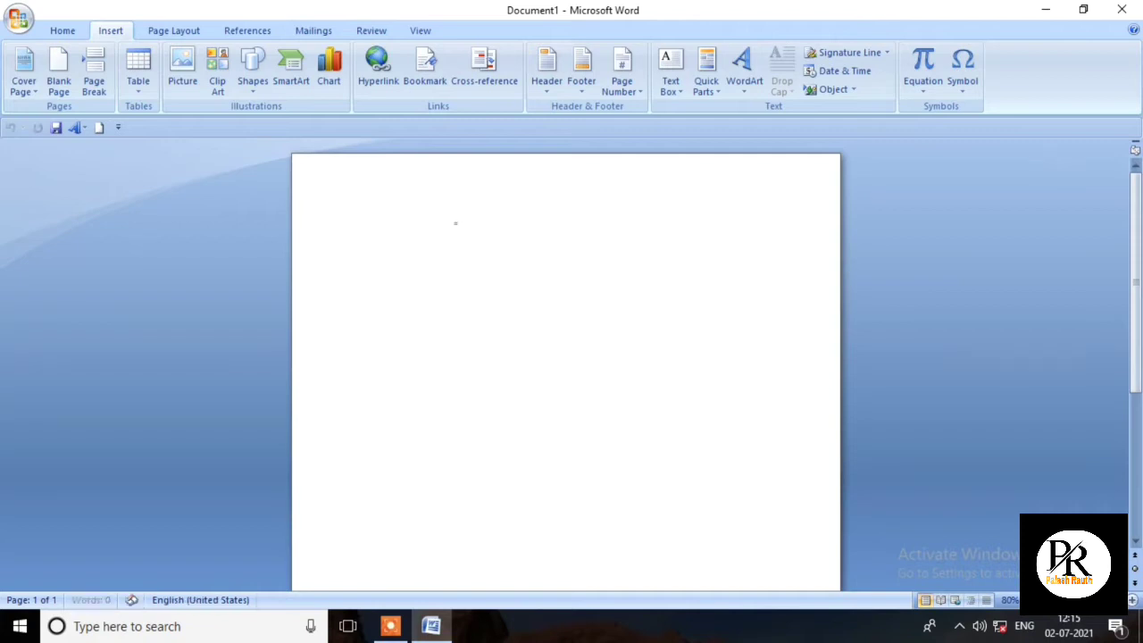
text(r)
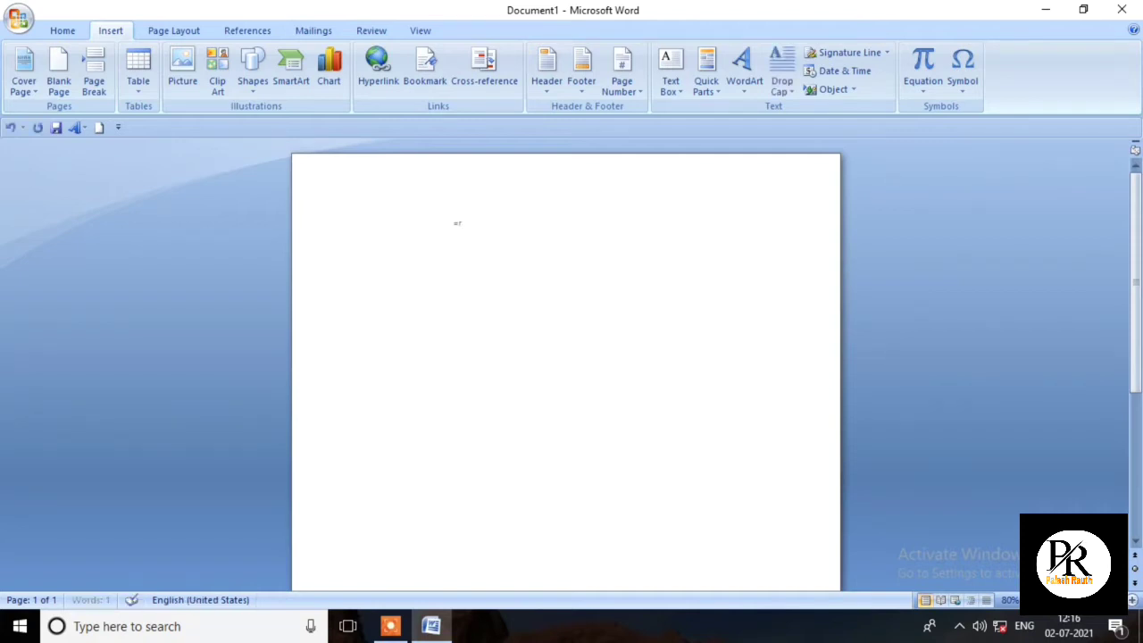
text(and())
key(Return)
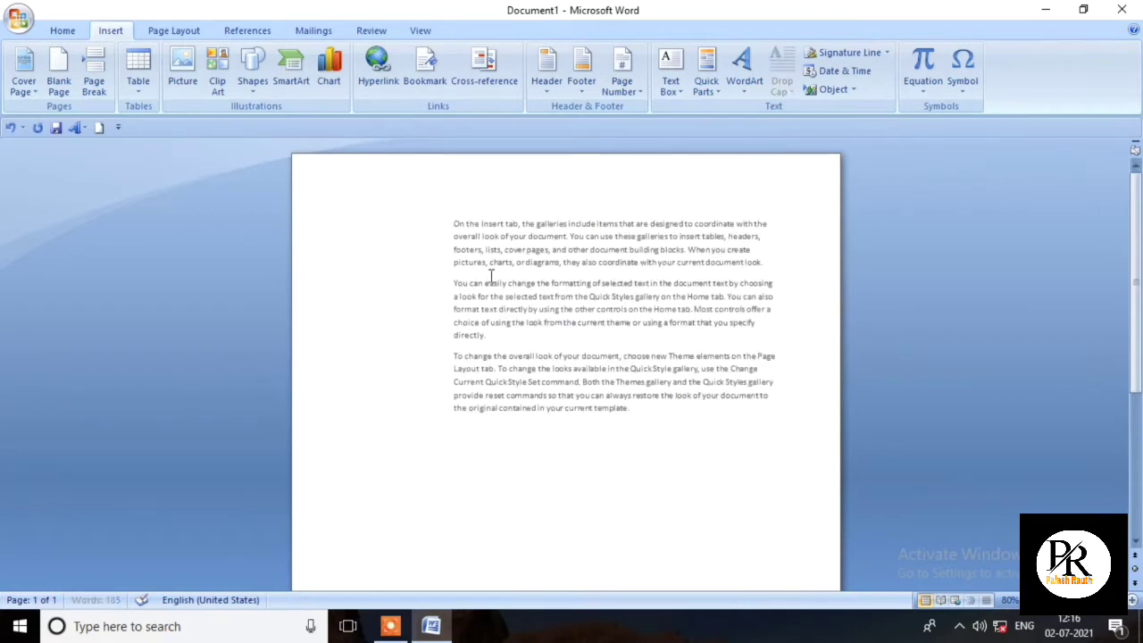
Set all three sample paragraphs to 26 pt with Automatic font colour
drag(452, 221, 634, 411)
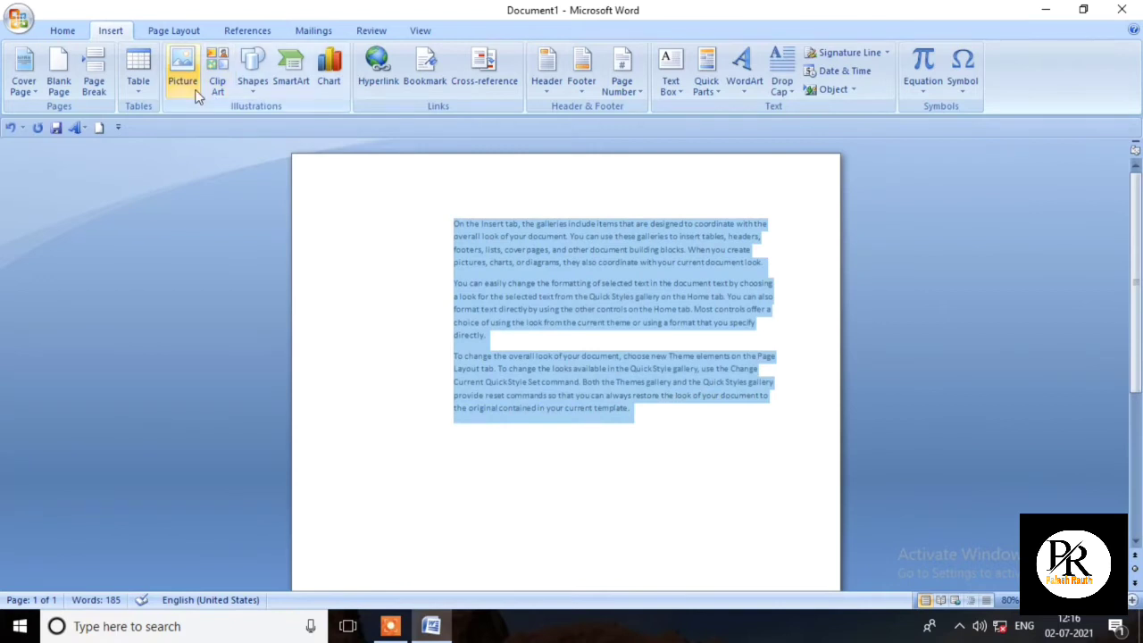
click(63, 31)
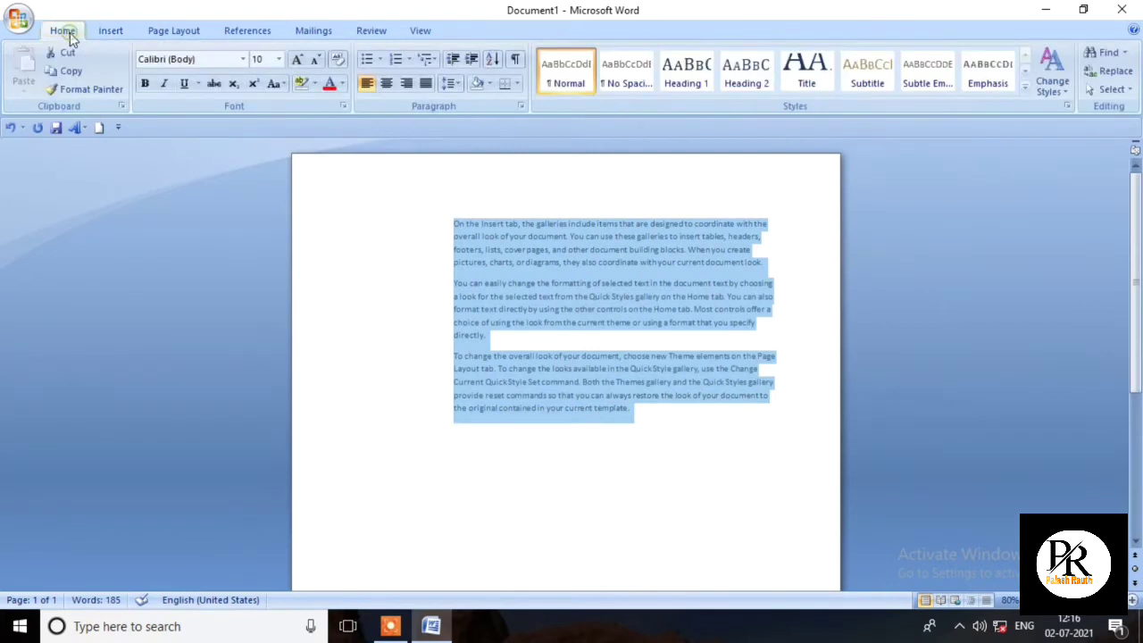
click(279, 59)
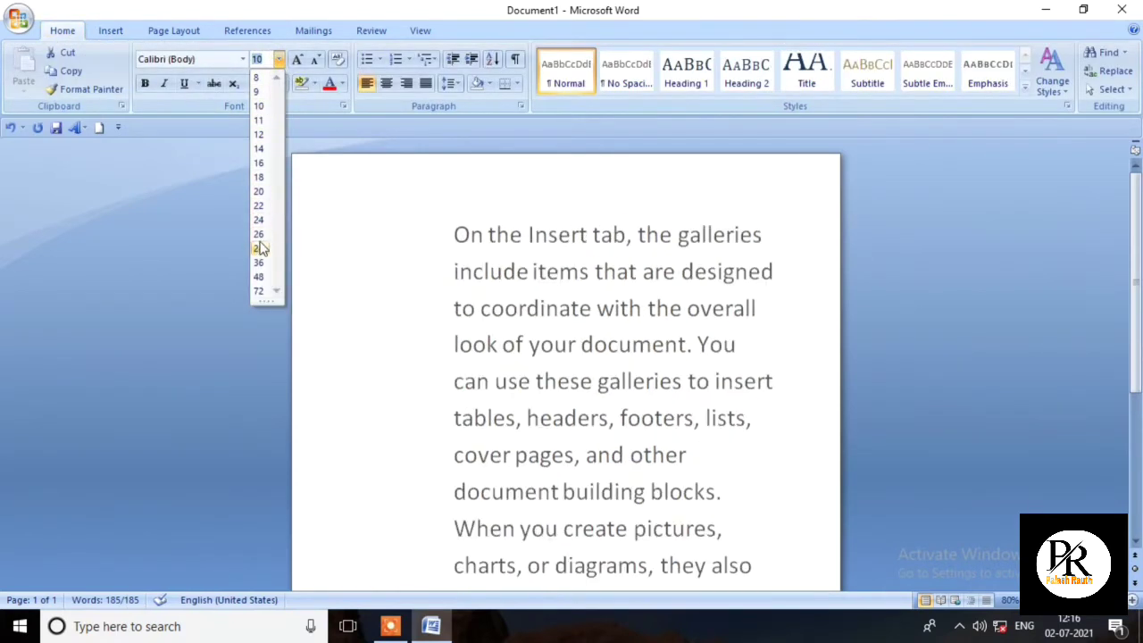
click(259, 234)
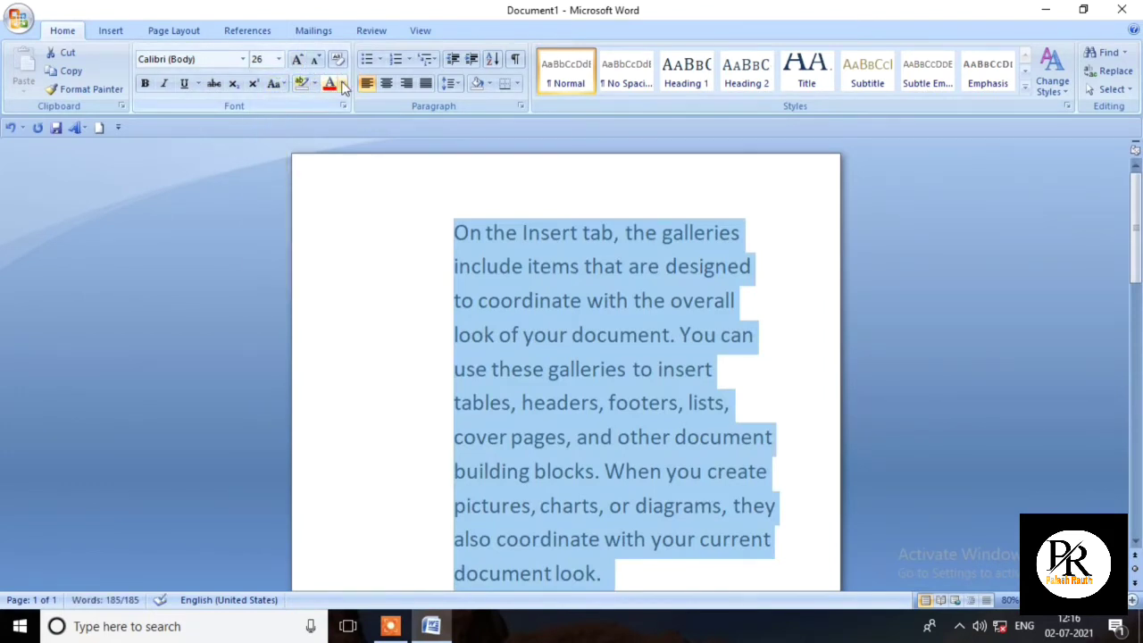
click(342, 83)
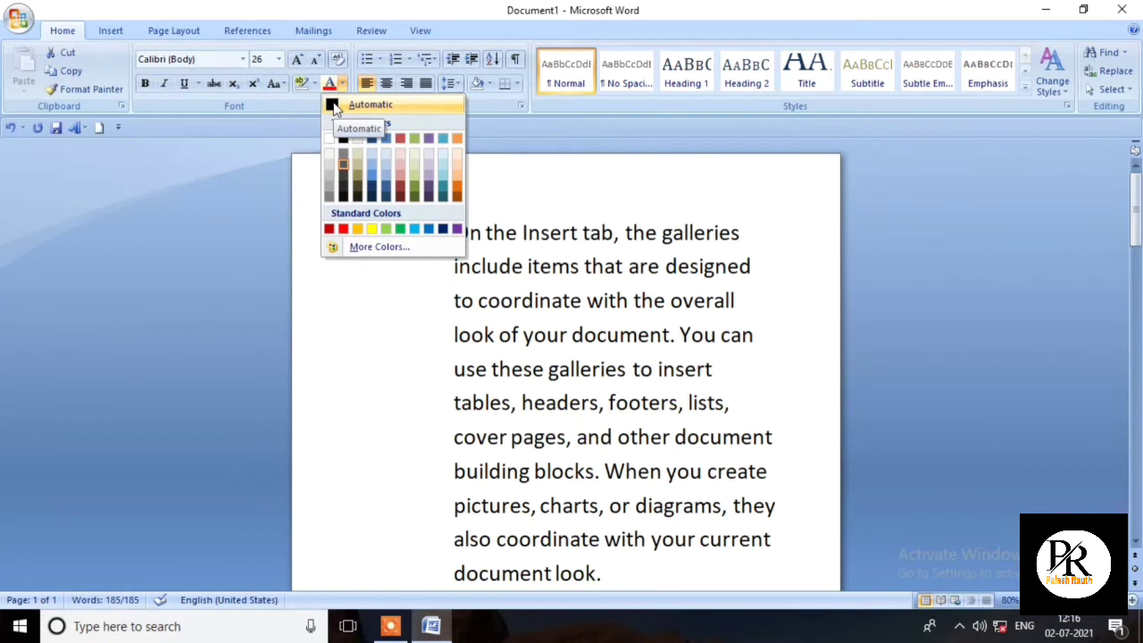
click(334, 106)
click(322, 330)
Add empty lines above the opening word 'On'
click(766, 305)
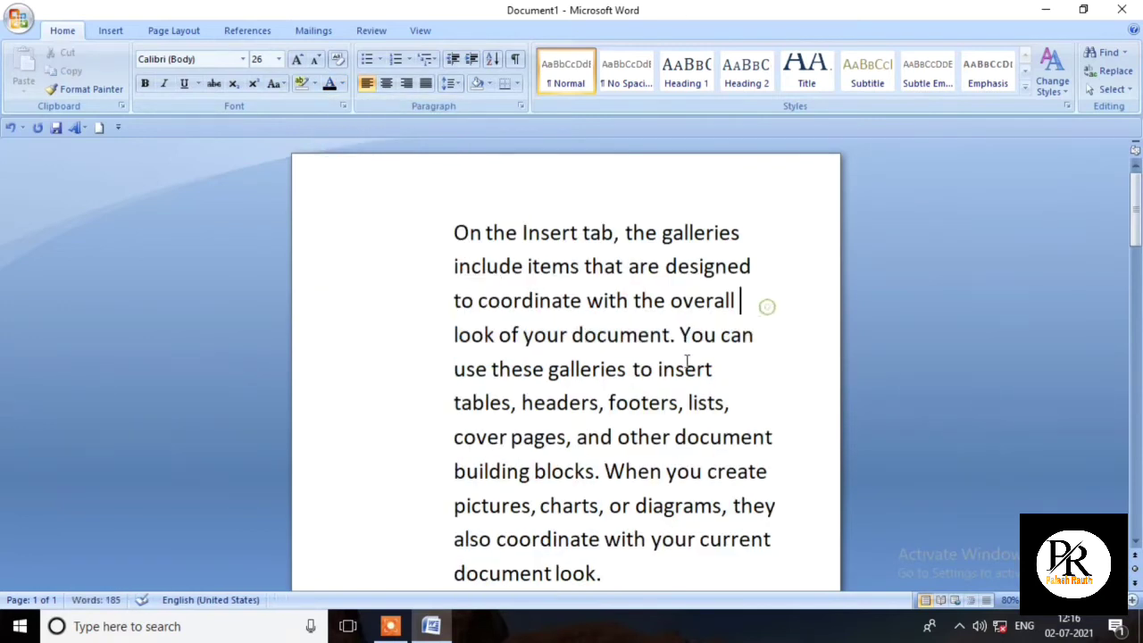
scroll(688, 375, down, 5)
scroll(684, 369, up, 5)
scroll(700, 344, up, 2)
click(760, 268)
click(454, 233)
key(Return)
key(Return)
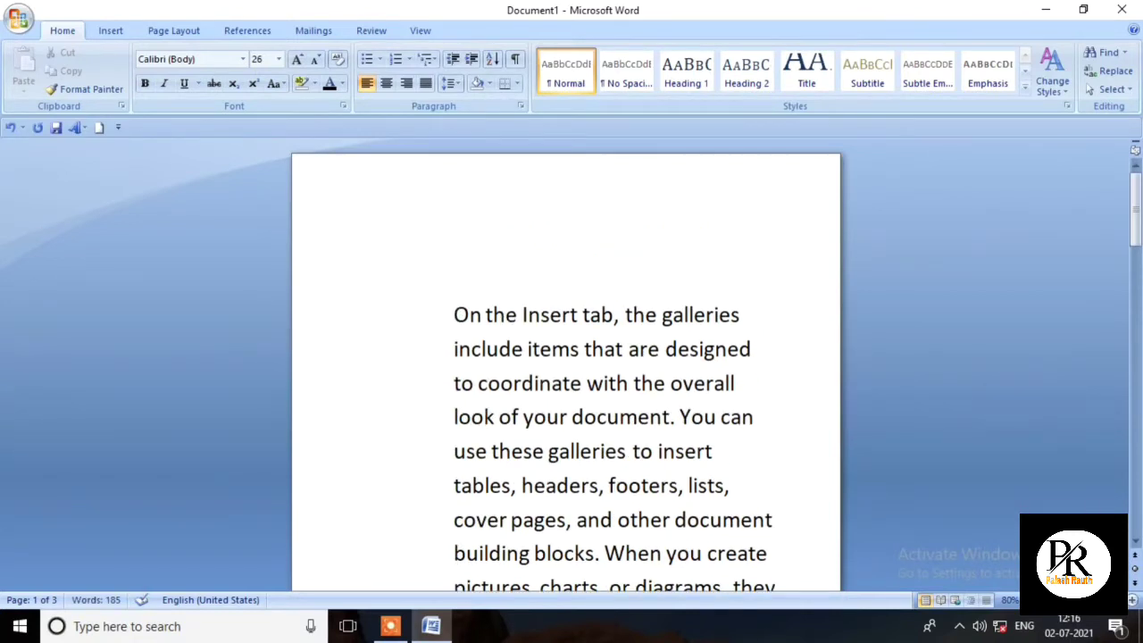
Insert blank lines before 'cover pages', then undo them
scroll(457, 234, down, 1)
scroll(456, 234, down, 3)
scroll(456, 234, down, 3)
scroll(457, 234, down, 3)
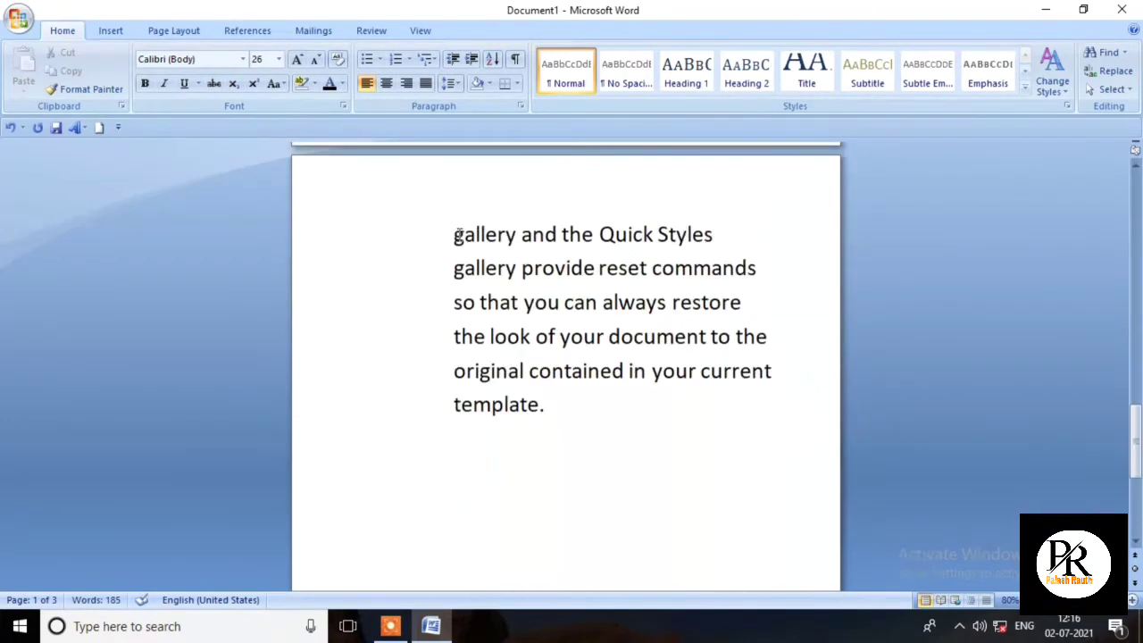
scroll(457, 234, down, 3)
scroll(460, 231, up, 3)
scroll(460, 228, up, 3)
scroll(460, 223, up, 3)
scroll(460, 219, up, 3)
scroll(514, 399, down, 2)
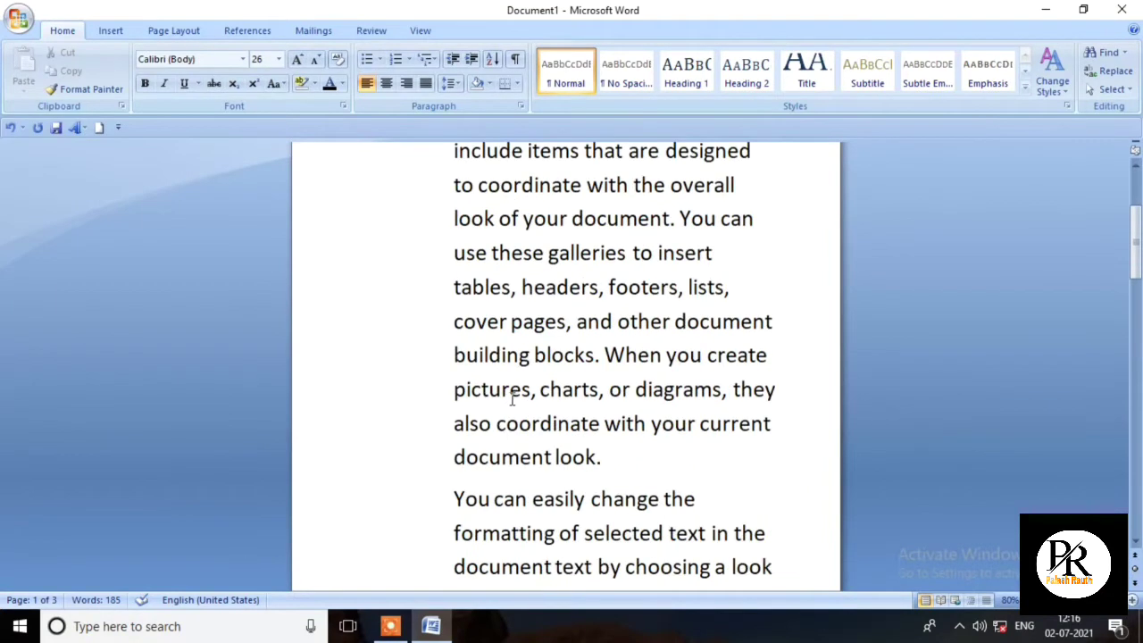
click(442, 334)
key(Return)
key(Return)
key(Return)
key(Return)
key(Return)
key(Return)
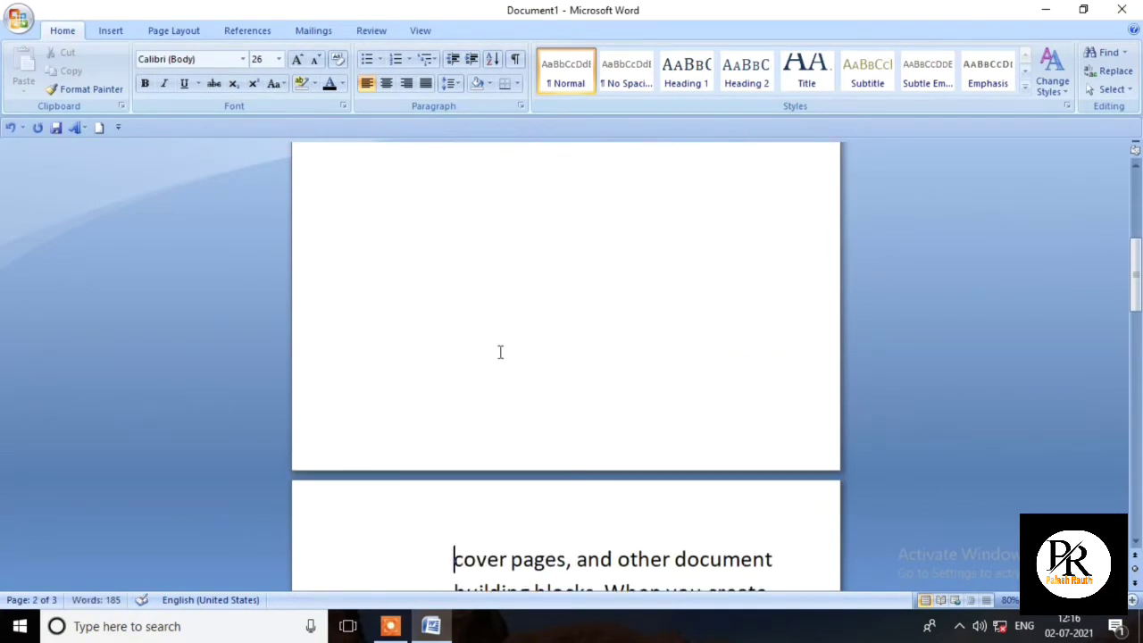
scroll(500, 352, down, 1)
scroll(503, 347, up, 2)
scroll(503, 344, up, 4)
scroll(503, 335, down, 3)
key(ctrl+z)
Break the paragraph before 'gallery' and push it onto the next page
scroll(510, 326, down, 3)
scroll(512, 321, down, 2)
scroll(514, 324, down, 4)
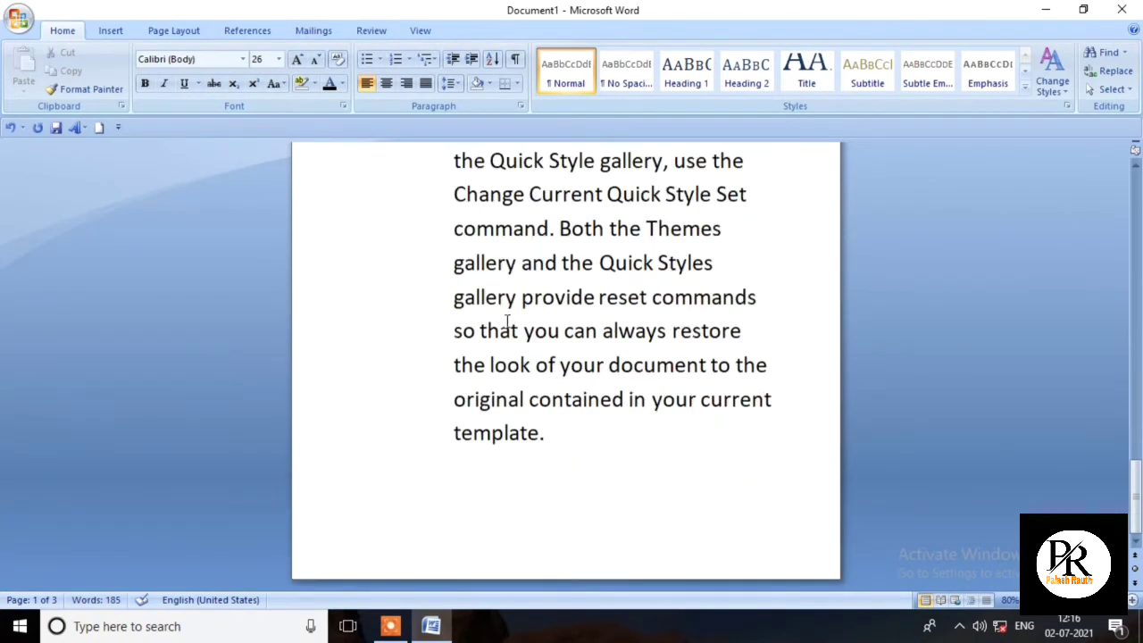
click(455, 268)
key(Return)
key(Return)
key(Return)
key(Return)
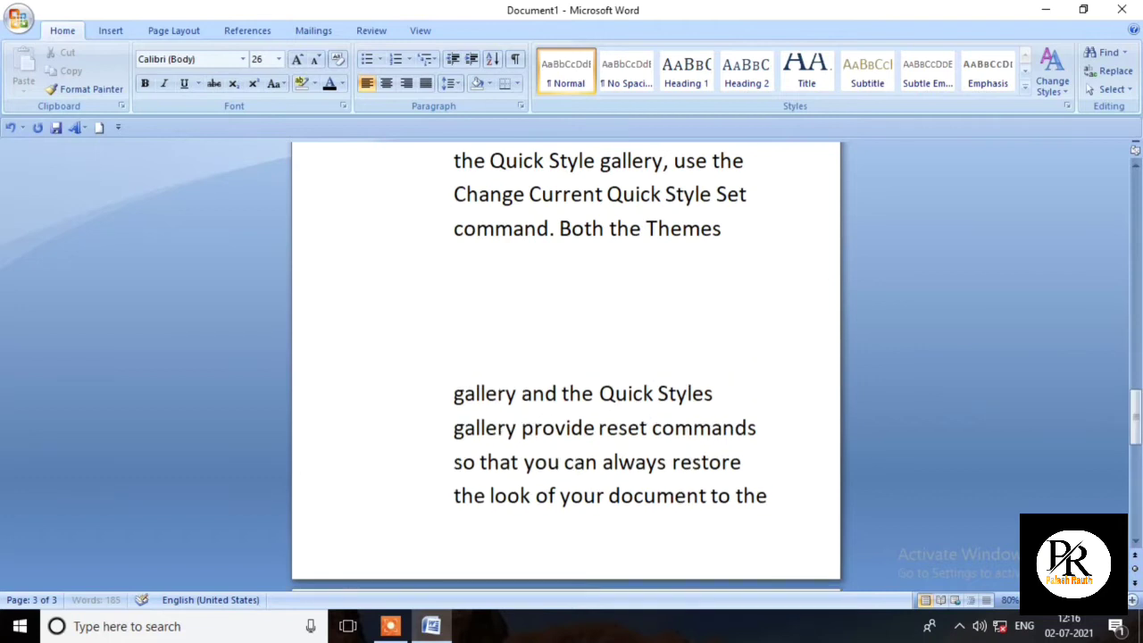
key(Return)
key(Return)
key(Return)
scroll(454, 271, down, 9)
scroll(454, 268, down, 1)
scroll(454, 270, up, 1)
scroll(494, 365, down, 2)
scroll(508, 321, up, 5)
scroll(528, 306, up, 5)
scroll(528, 310, up, 5)
scroll(528, 310, up, 5)
scroll(521, 295, up, 5)
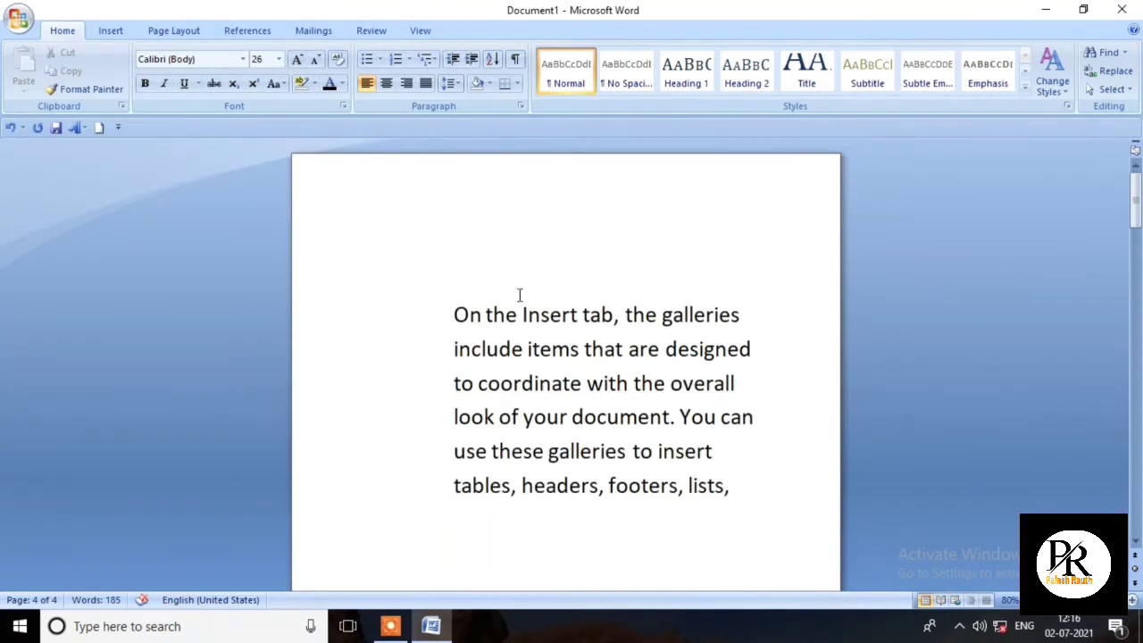
Insert a Blank-style header at the top of the first page
click(105, 30)
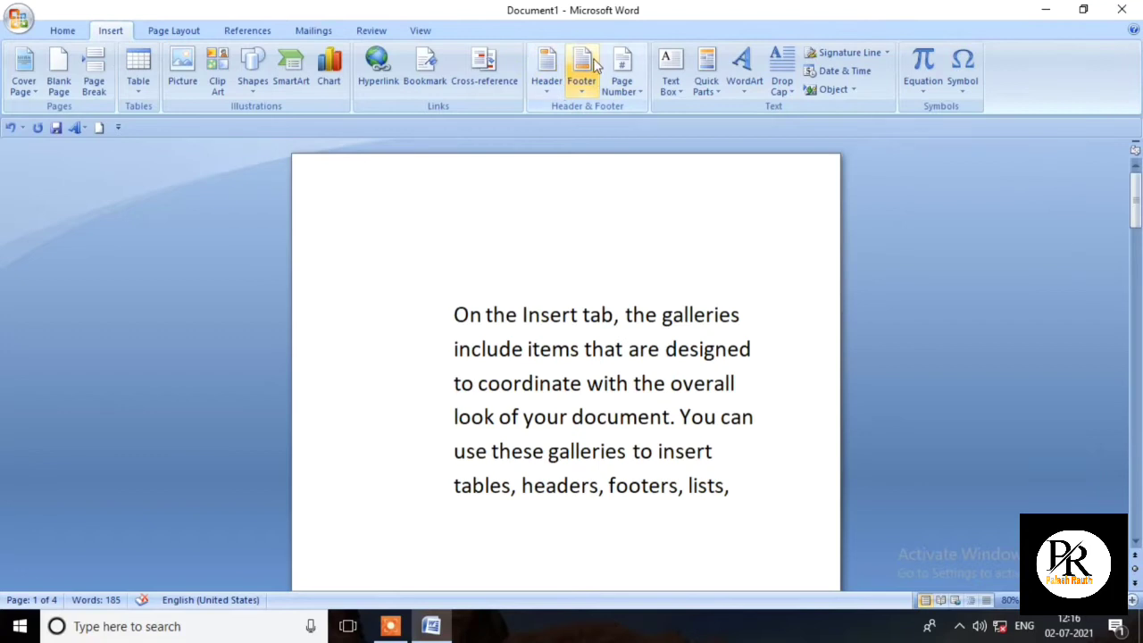
click(414, 214)
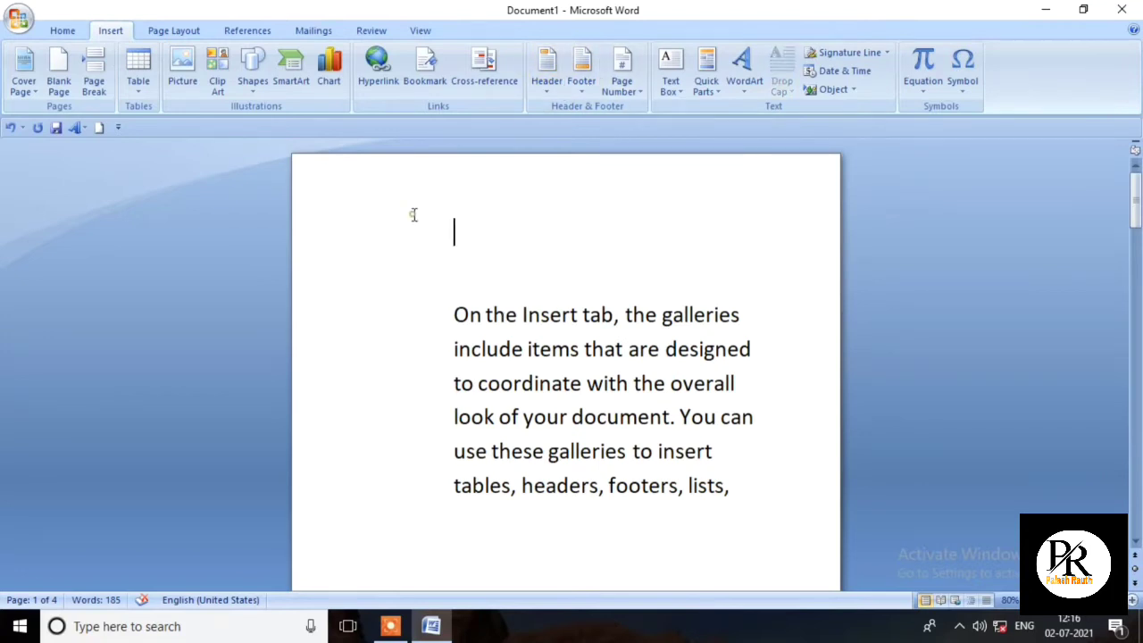
click(549, 93)
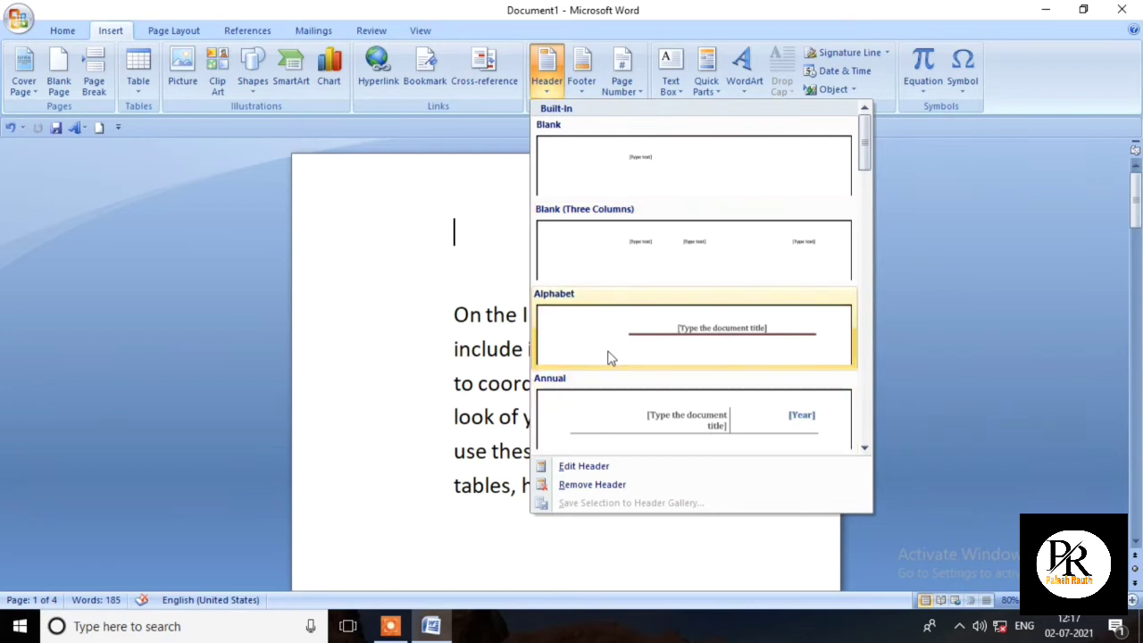
click(646, 169)
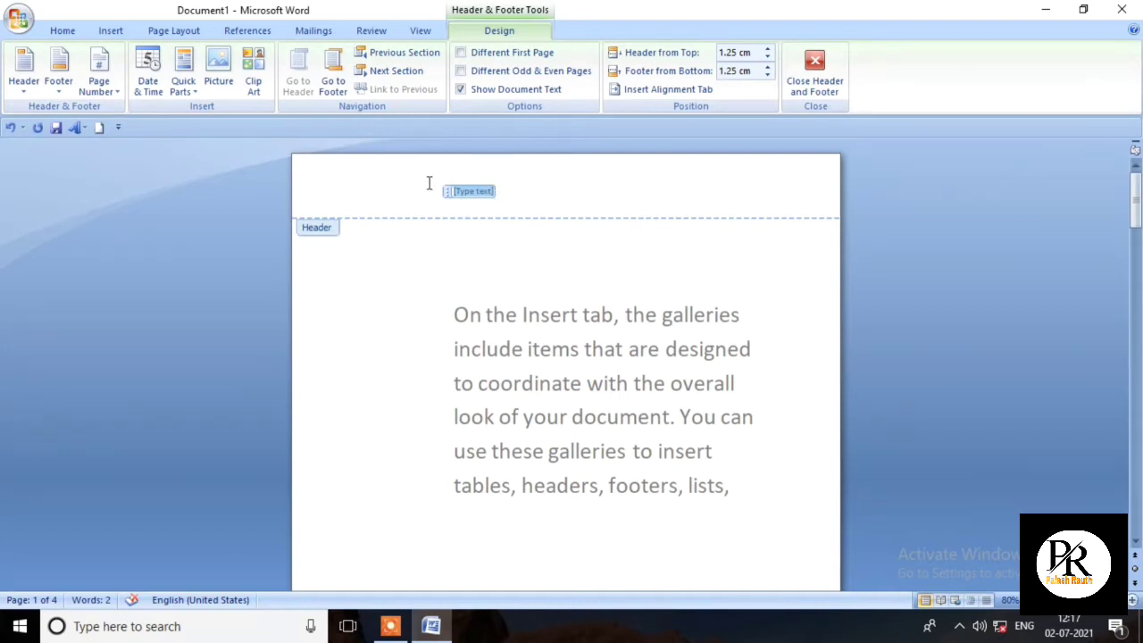
Cut the [Type text] placeholder and type 'tarekeswar' as the header text, then select it
key(Return)
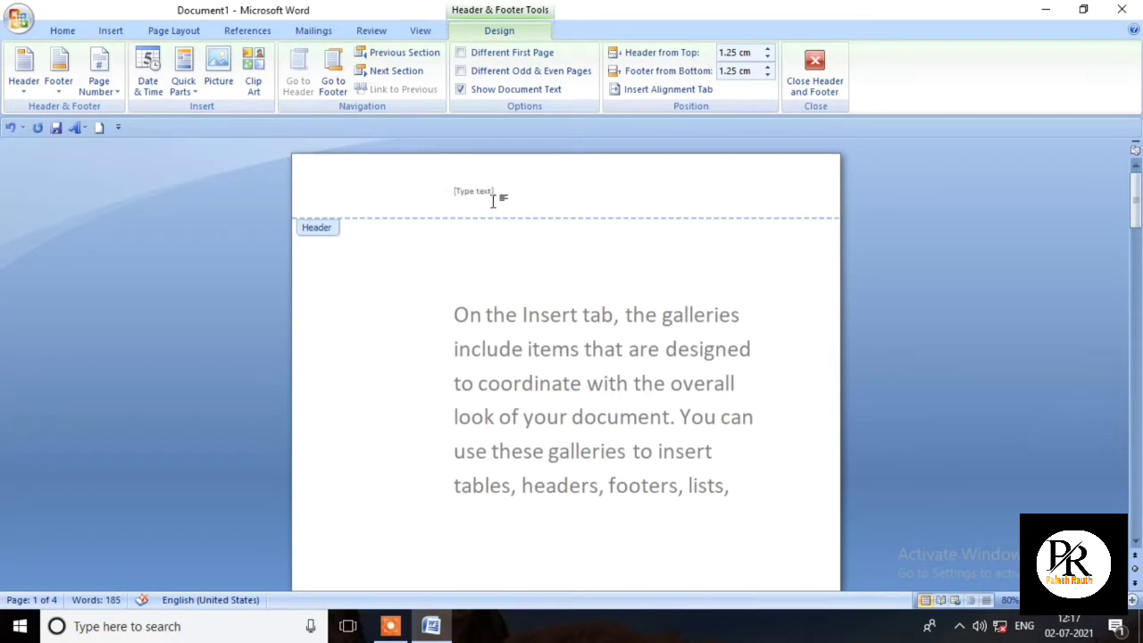
click(493, 201)
right_click(491, 197)
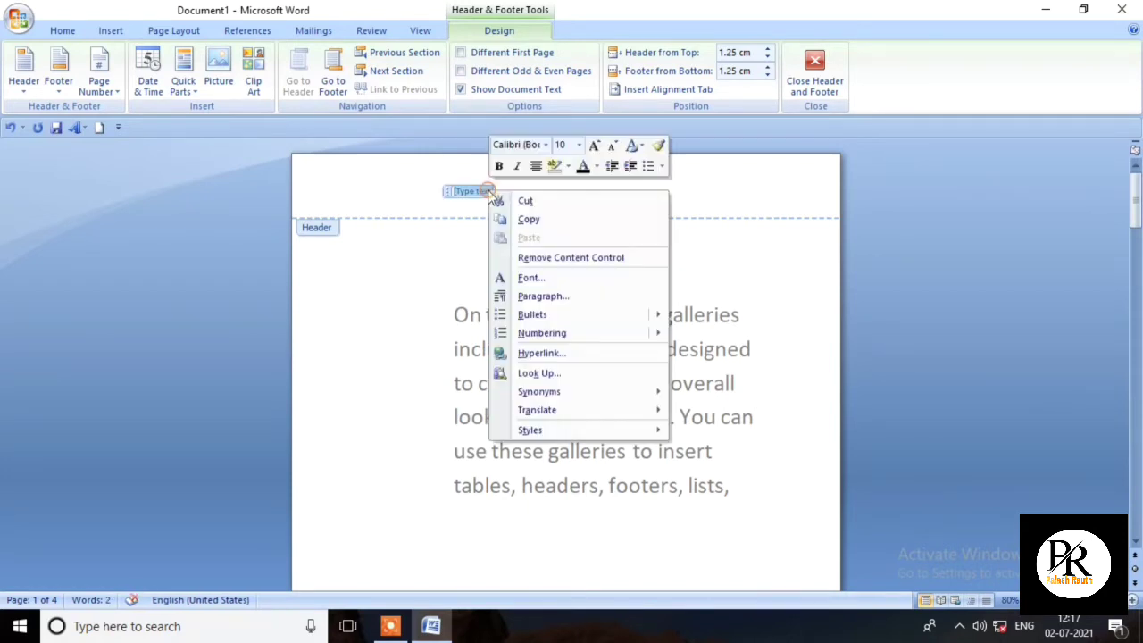
click(527, 199)
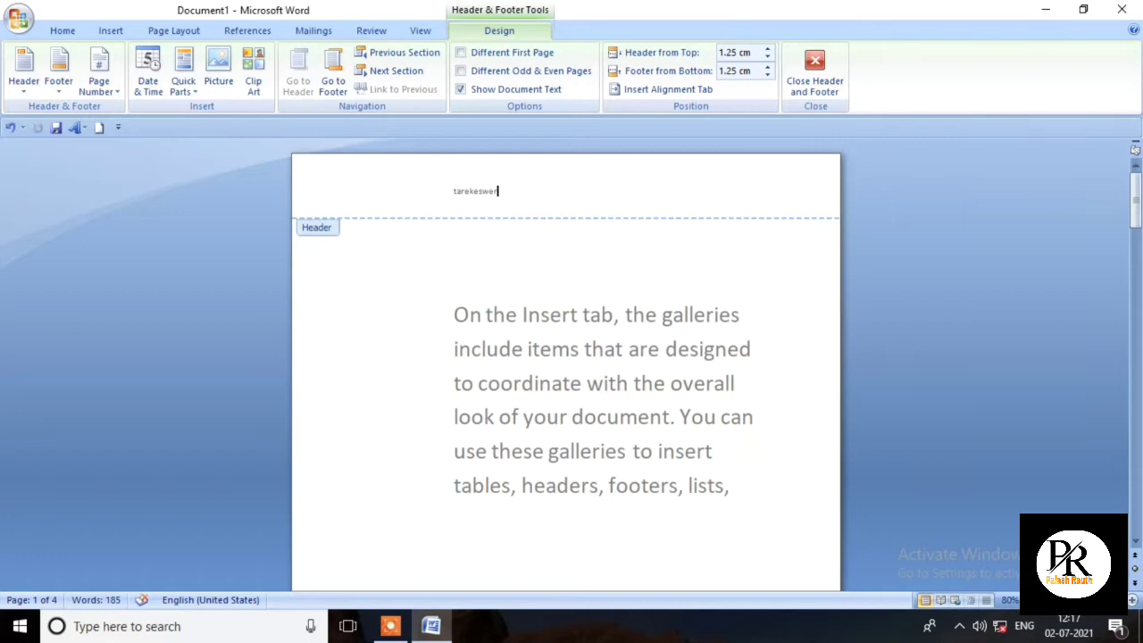
drag(506, 191, 438, 192)
Enlarge the selected header word to font size 22
click(59, 34)
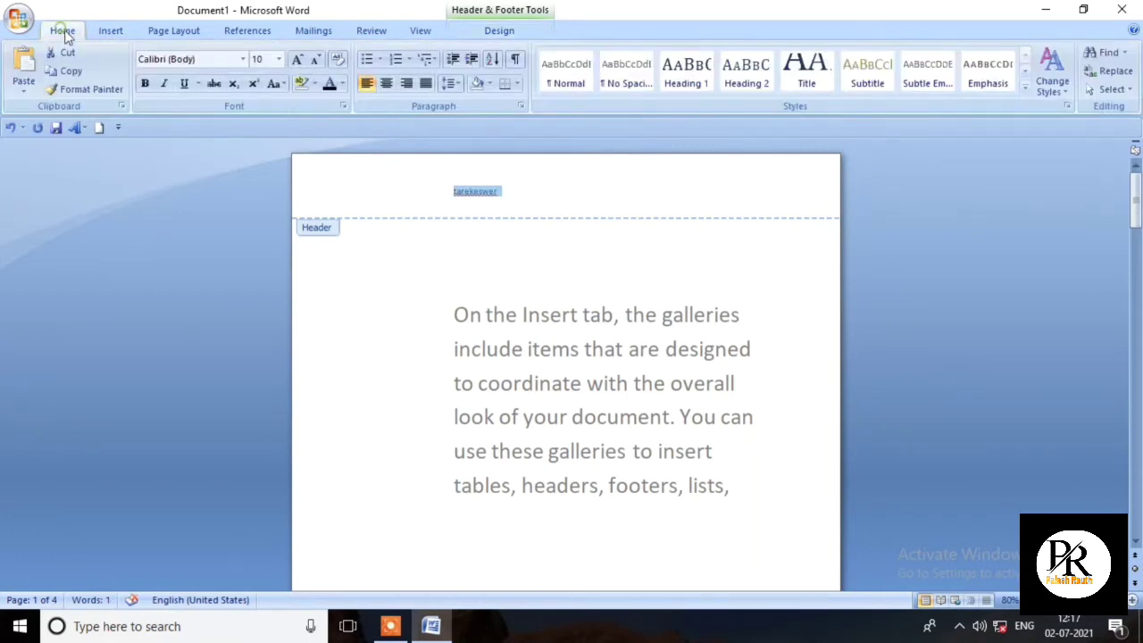
click(279, 59)
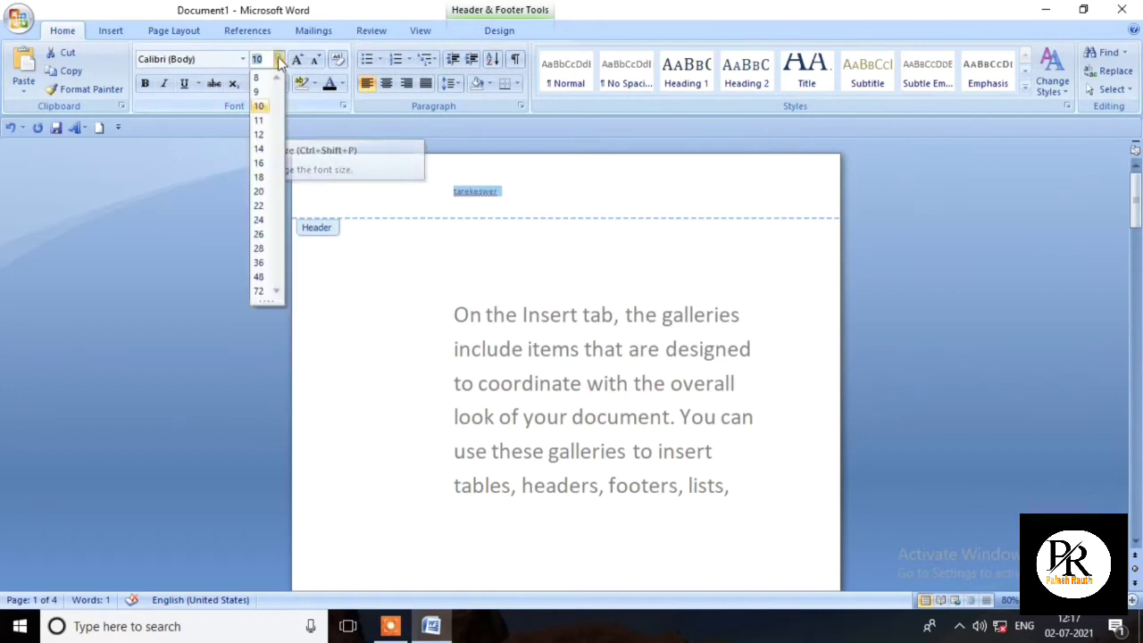
click(261, 207)
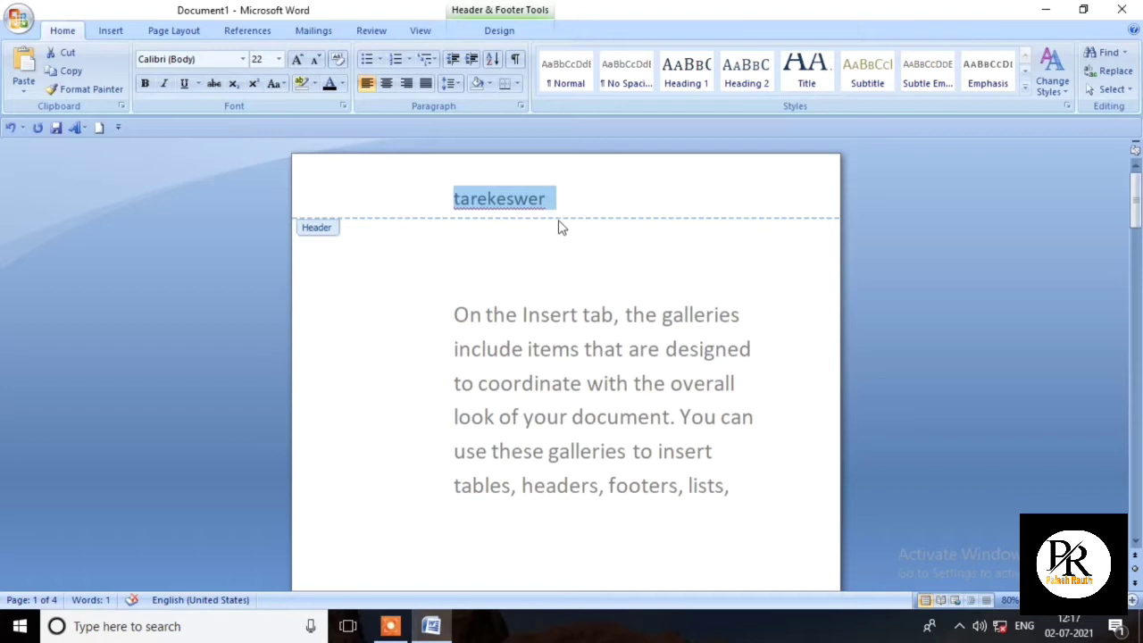
Scroll down and place the caret in the page footer
scroll(536, 276, down, 2)
scroll(536, 276, down, 5)
scroll(533, 276, down, 1)
click(530, 498)
text(pto)
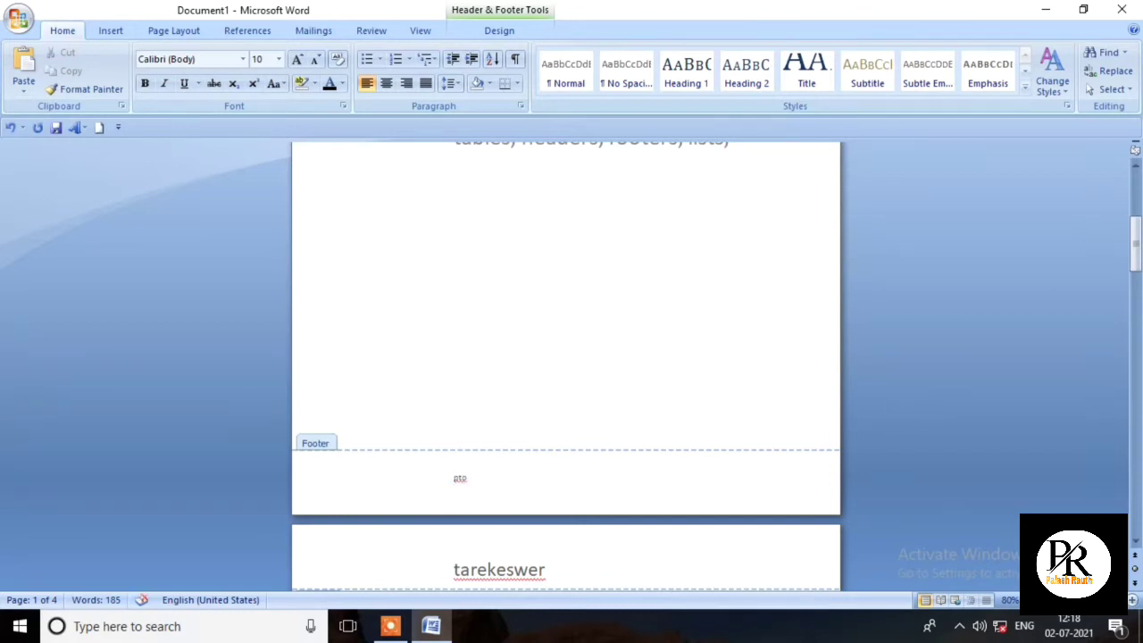
Select the footer text 'pto' and check the Font Size list, leaving the size unchanged
mouse_move(453, 480)
mouse_down()
mouse_move(491, 480)
mouse_move(413, 485)
mouse_up()
click(493, 480)
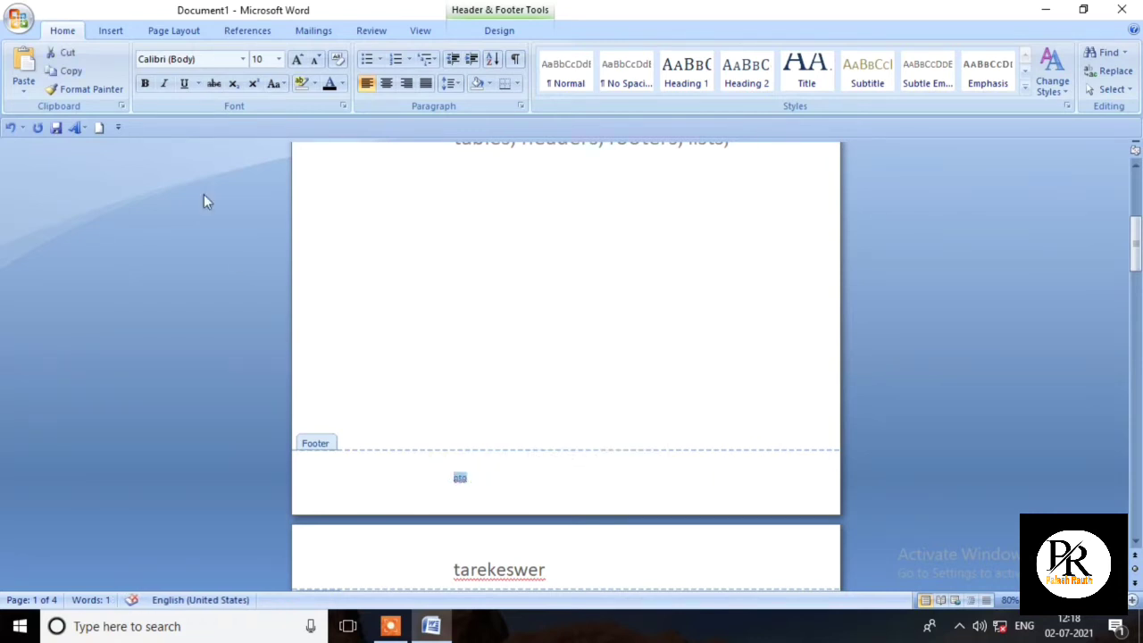
click(278, 59)
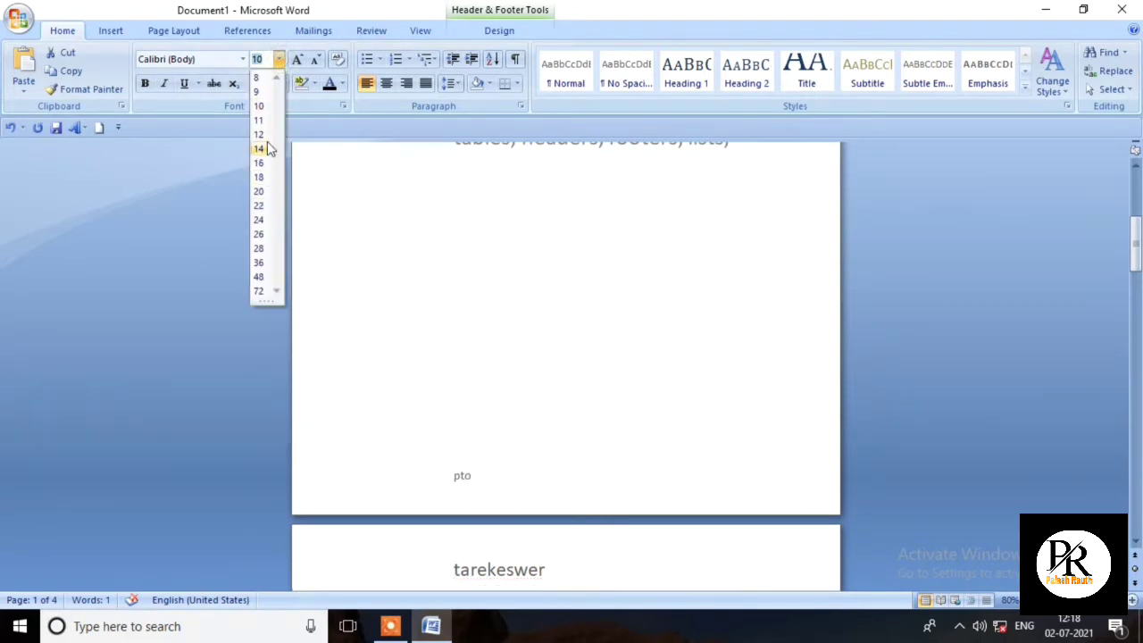
key(Escape)
click(446, 480)
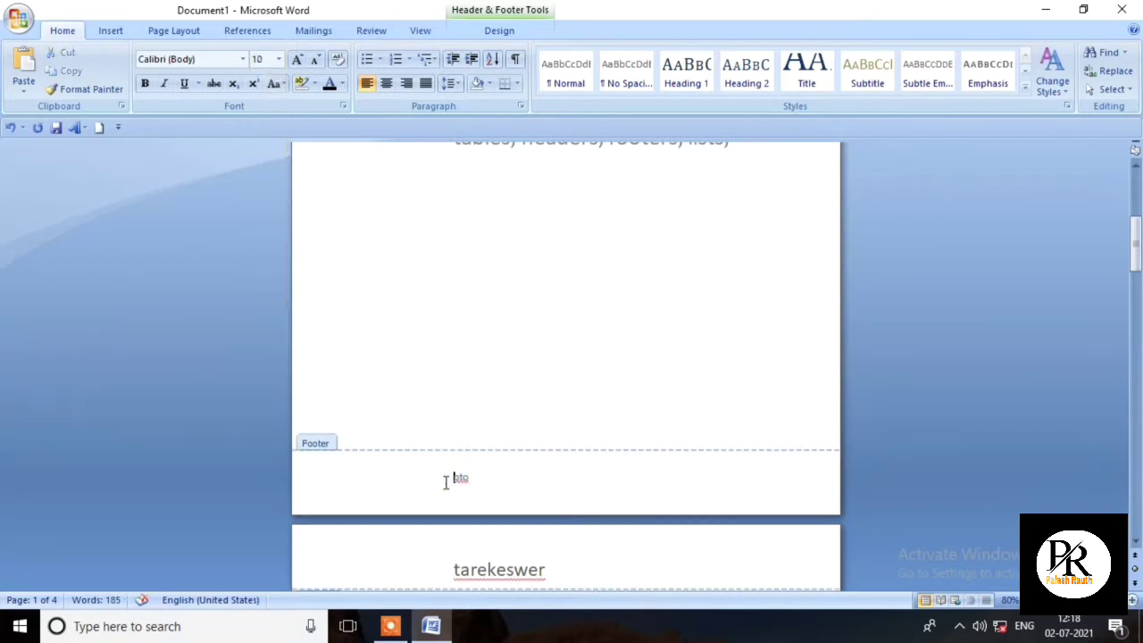
Scroll through all four pages to confirm each shows the 'pto' footer and 'tarekeswer' header
scroll(418, 467, down, 4)
scroll(414, 400, down, 5)
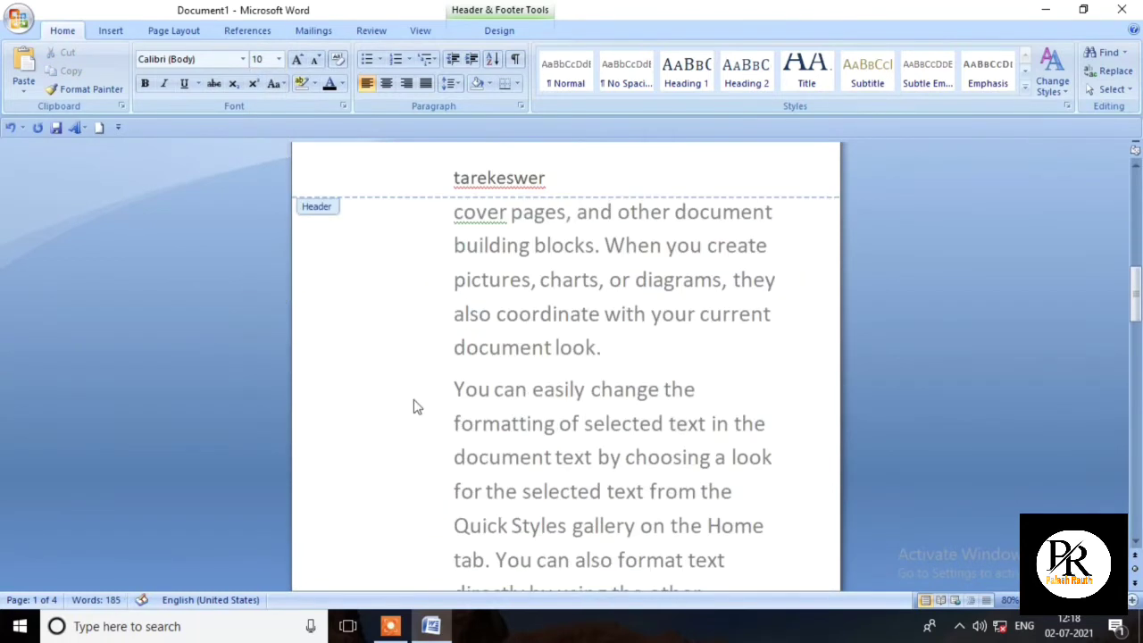
scroll(414, 400, down, 5)
scroll(407, 399, down, 5)
scroll(408, 398, up, 5)
scroll(413, 384, up, 8)
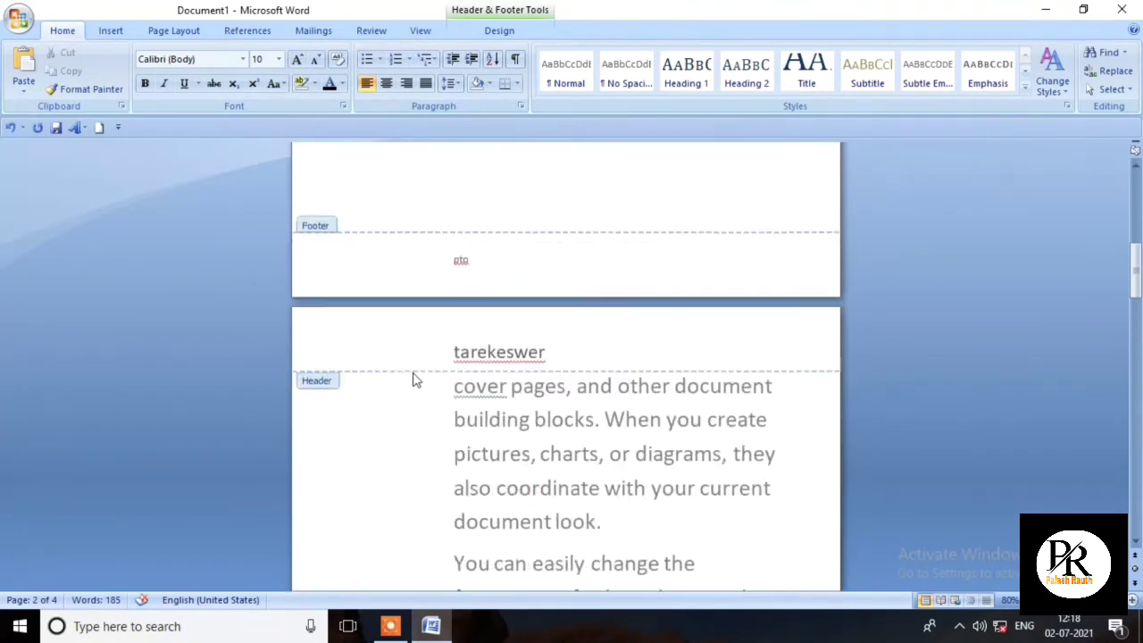
scroll(415, 380, up, 5)
scroll(457, 425, down, 6)
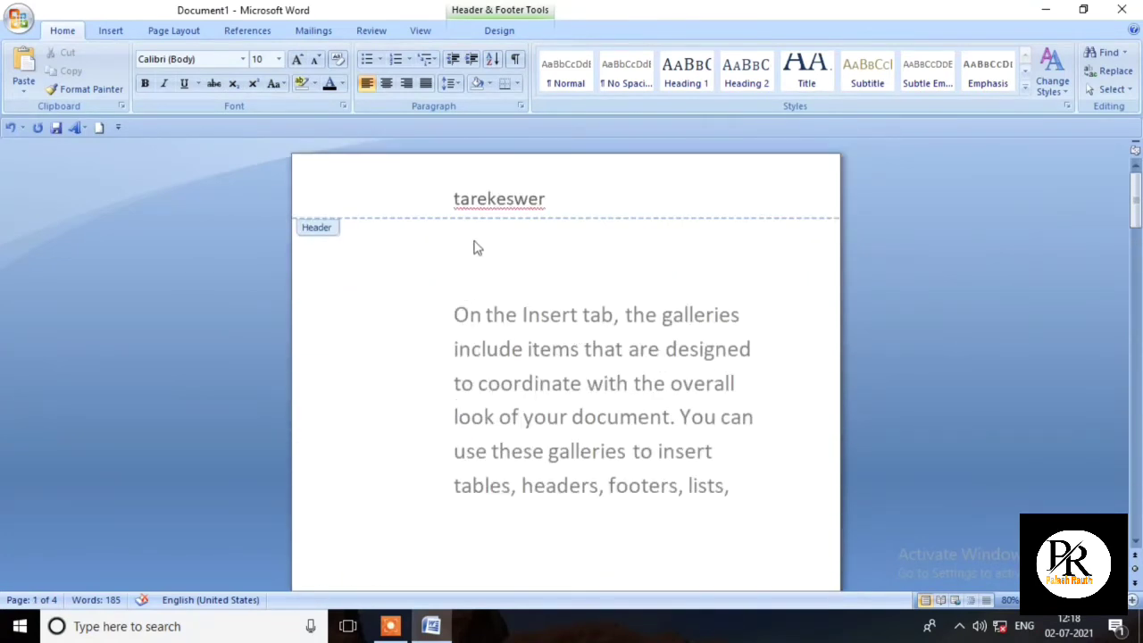
scroll(490, 204, up, 4)
click(487, 348)
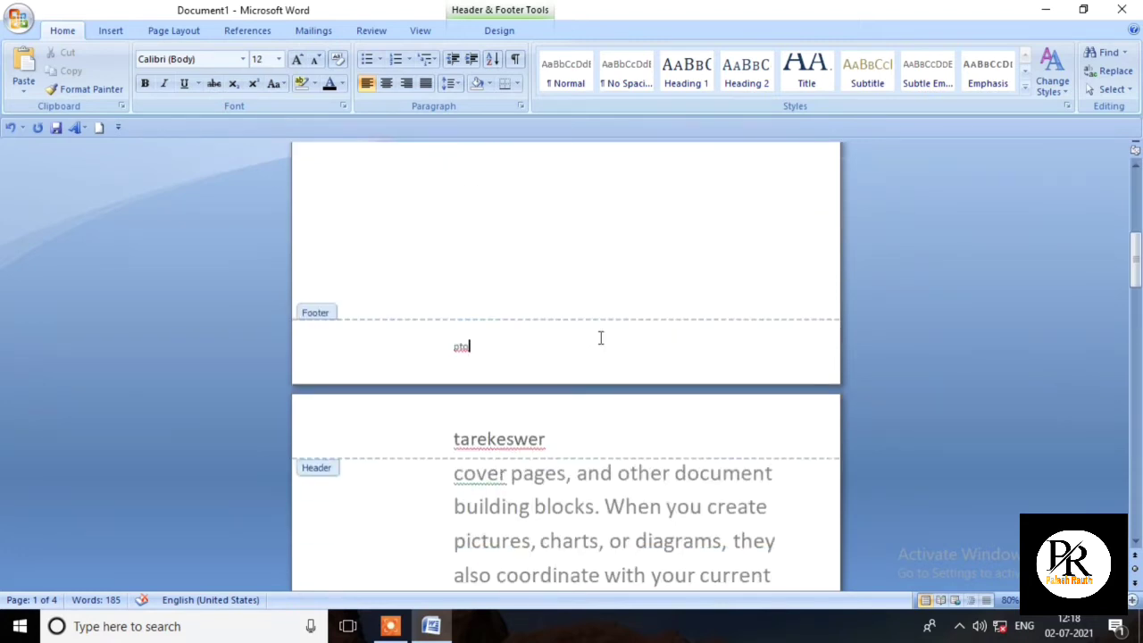
scroll(600, 338, down, 3)
scroll(547, 337, down, 3)
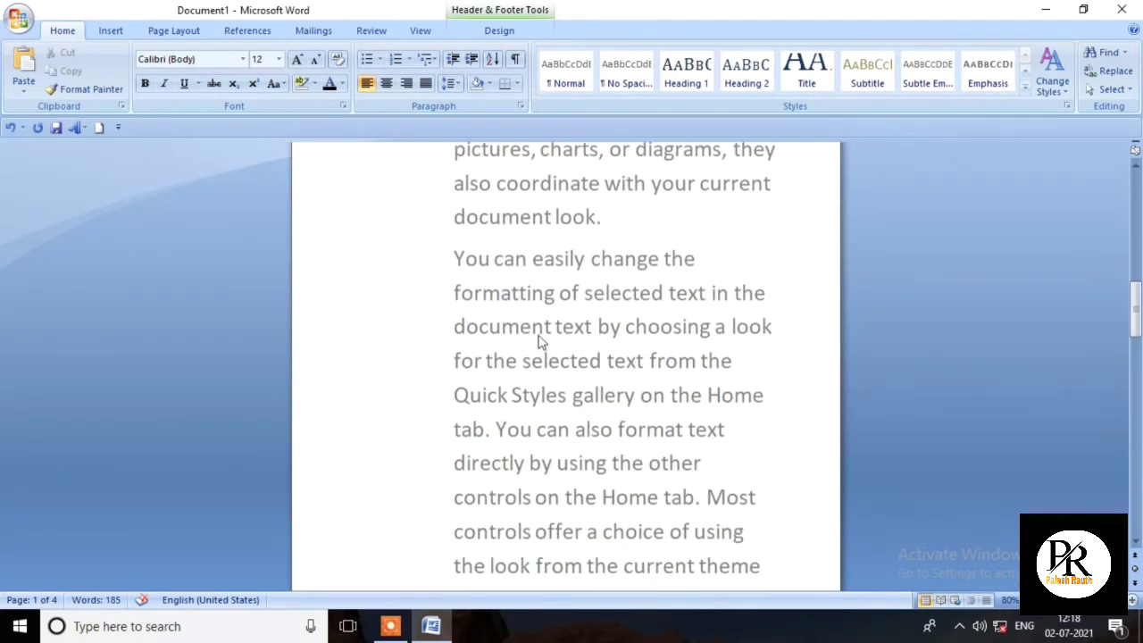
scroll(503, 339, down, 3)
scroll(496, 410, down, 2)
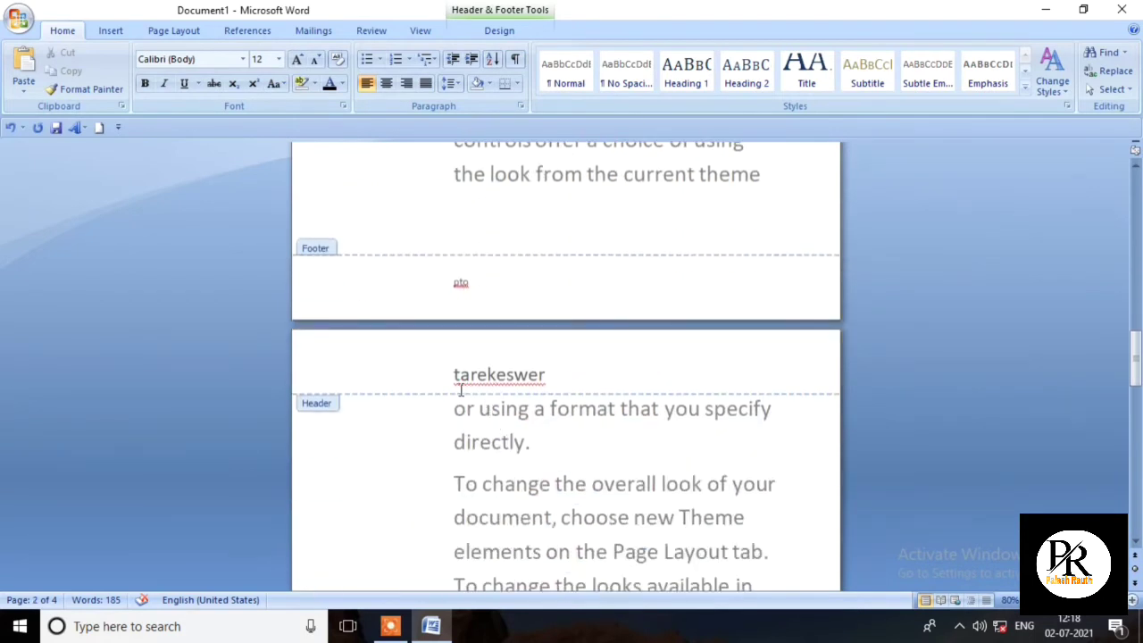
scroll(510, 416, down, 3)
scroll(543, 429, down, 3)
scroll(513, 447, down, 2)
scroll(510, 444, up, 3)
scroll(509, 444, up, 6)
scroll(495, 403, up, 2)
scroll(495, 347, up, 2)
scroll(500, 223, up, 1)
scroll(500, 232, up, 5)
scroll(498, 240, up, 4)
scroll(491, 243, up, 1)
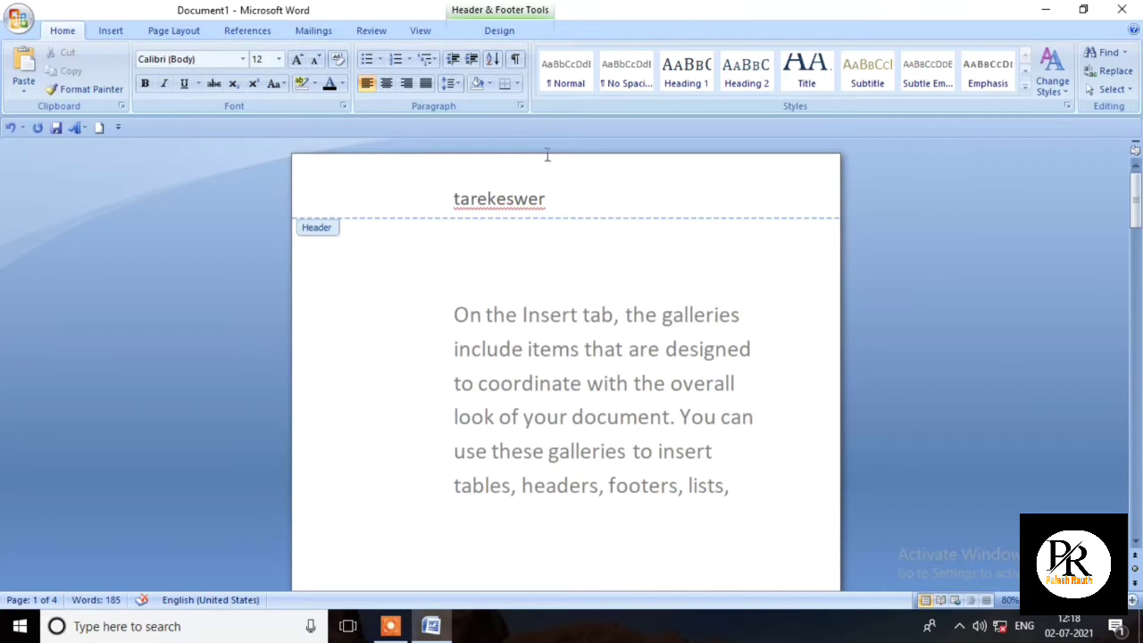
Insert the date '2 July 2021' right after 'tarekeswer' in the header
click(500, 13)
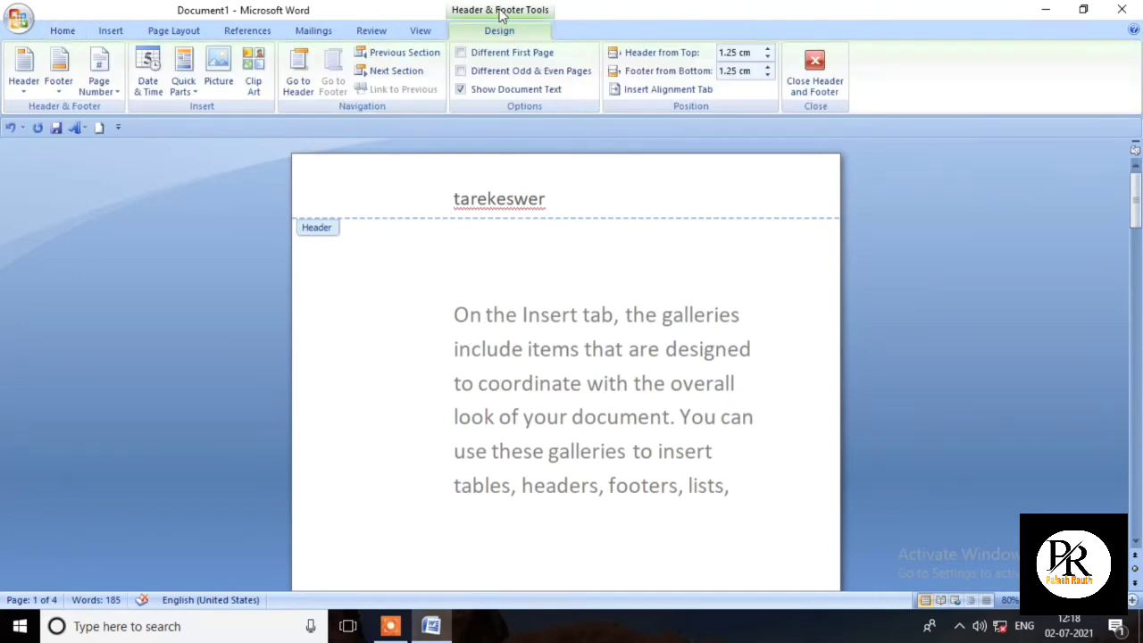
click(556, 200)
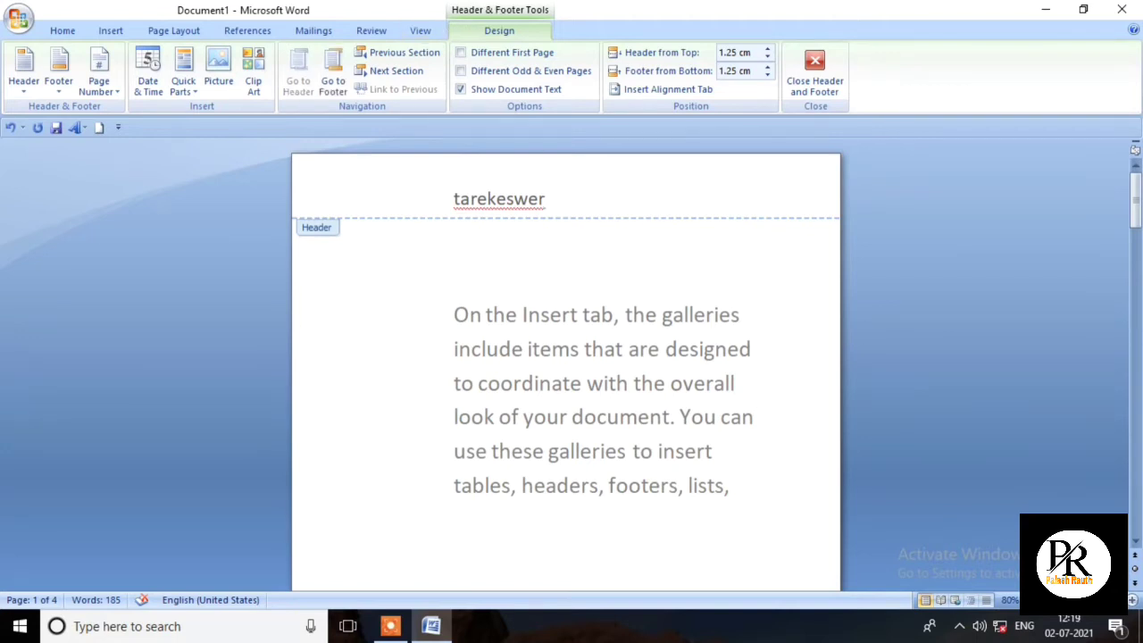
click(148, 70)
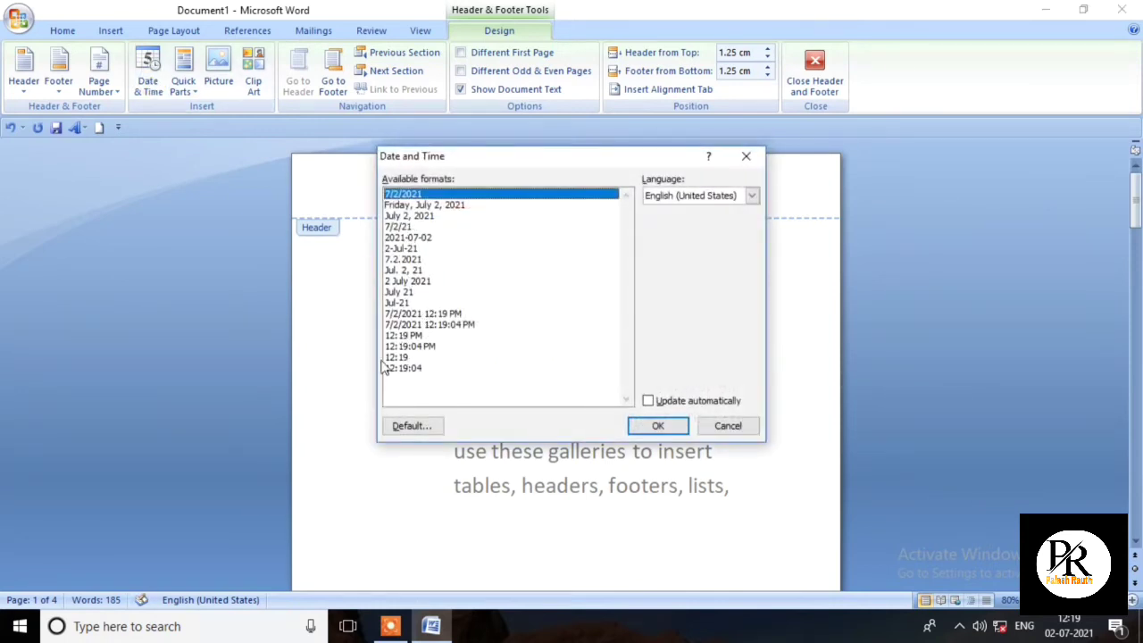
click(415, 282)
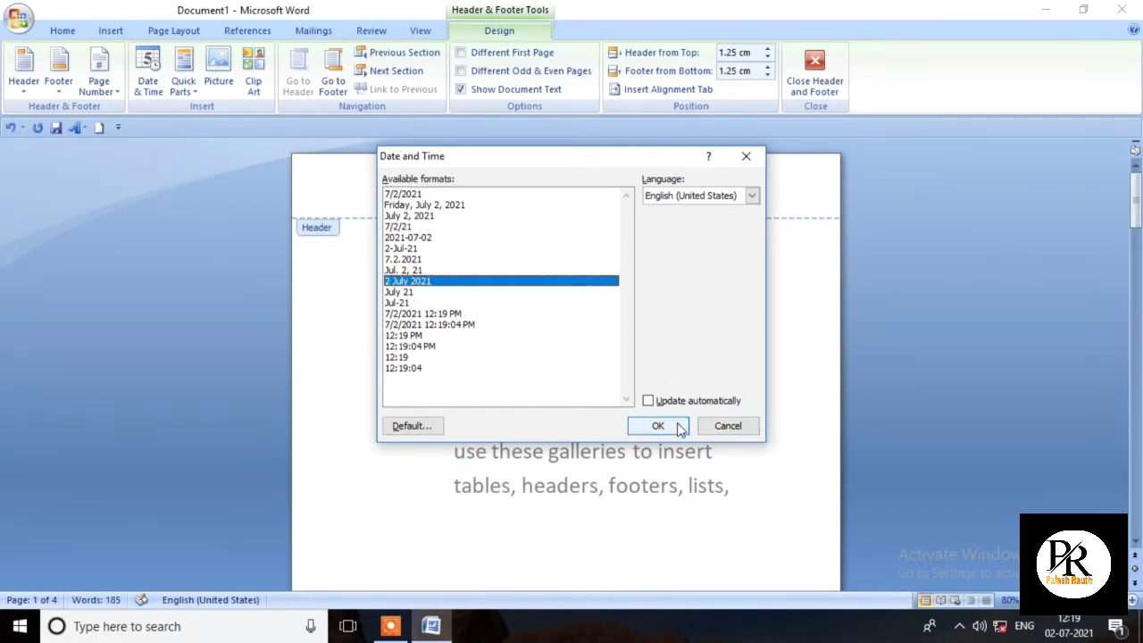
click(666, 425)
click(546, 201)
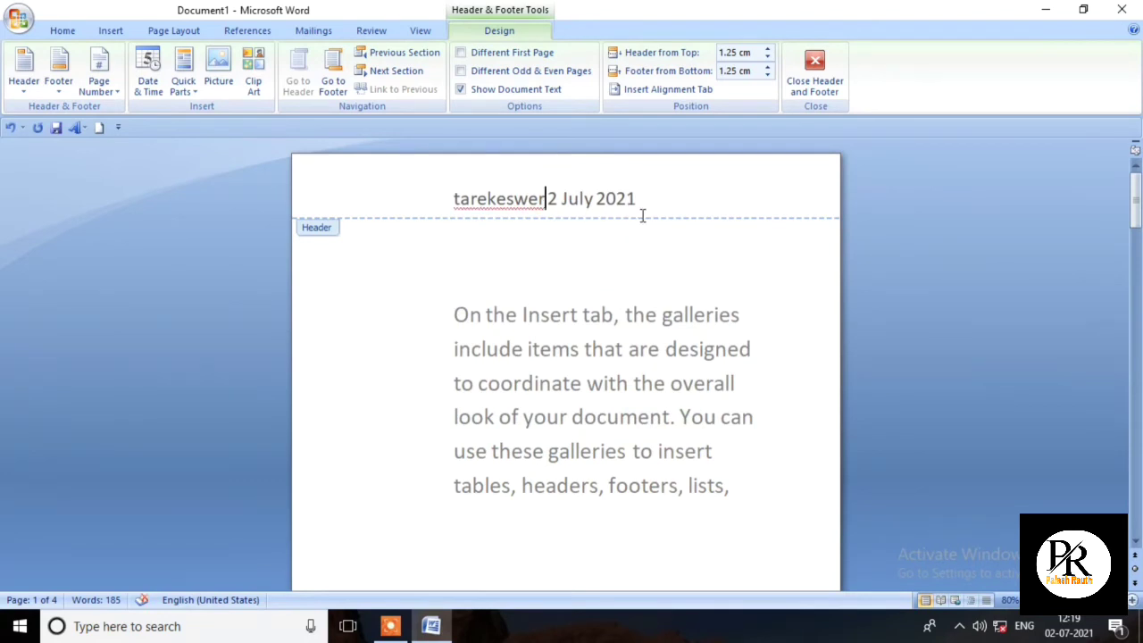
scroll(637, 256, down, 5)
scroll(631, 276, down, 5)
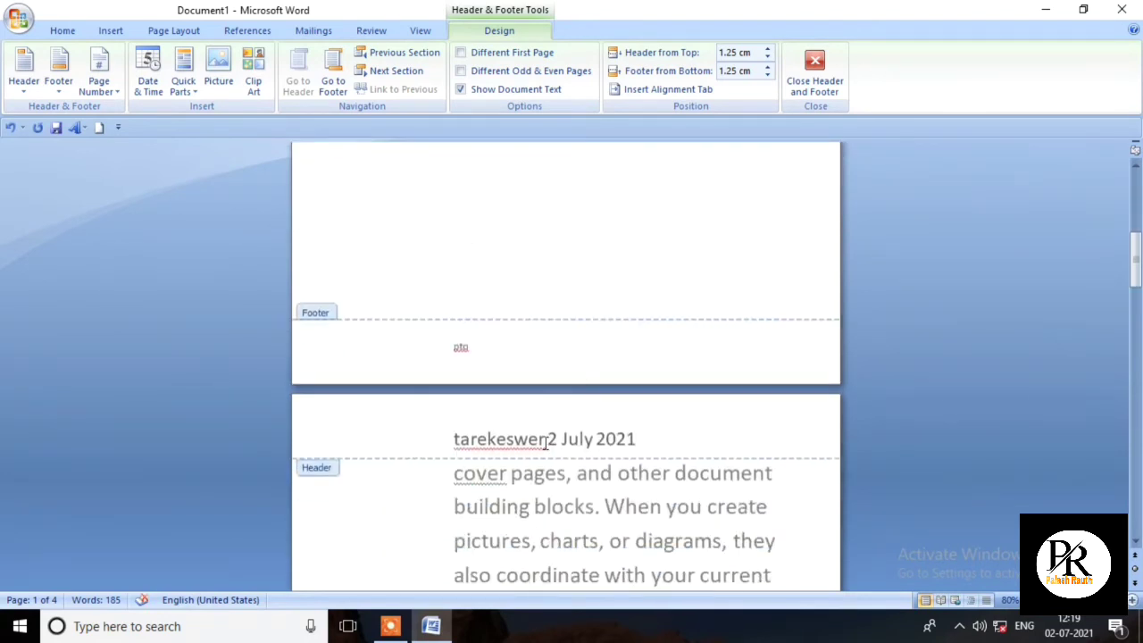
scroll(545, 446, down, 6)
scroll(544, 446, down, 4)
scroll(544, 449, down, 4)
scroll(547, 460, down, 3)
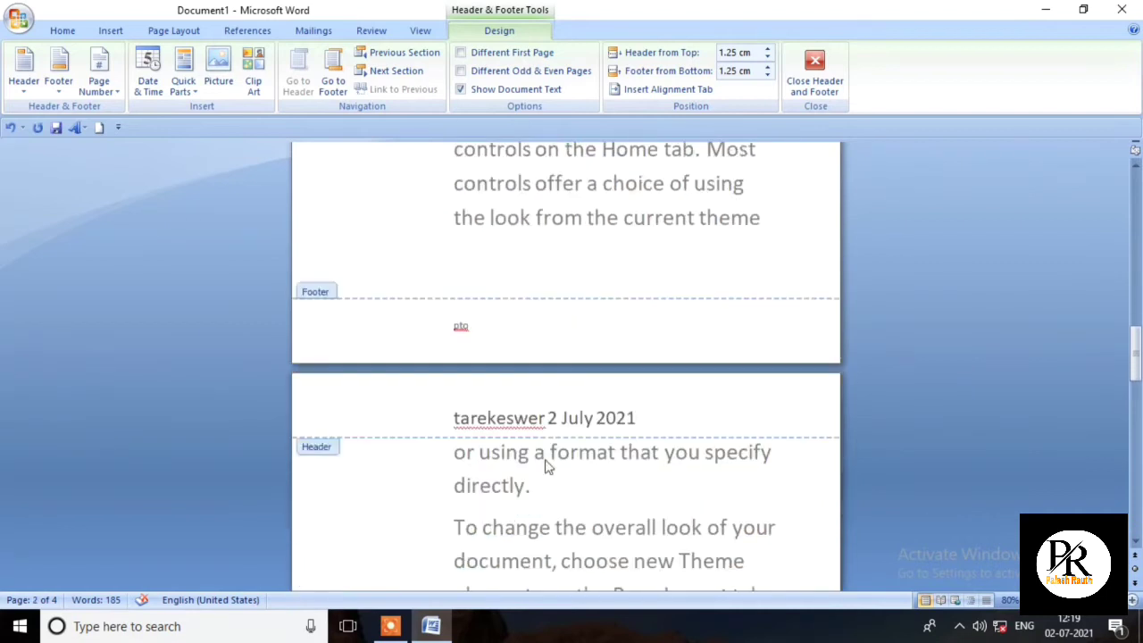
drag(647, 421, 408, 429)
scroll(563, 459, down, 2)
scroll(564, 459, down, 3)
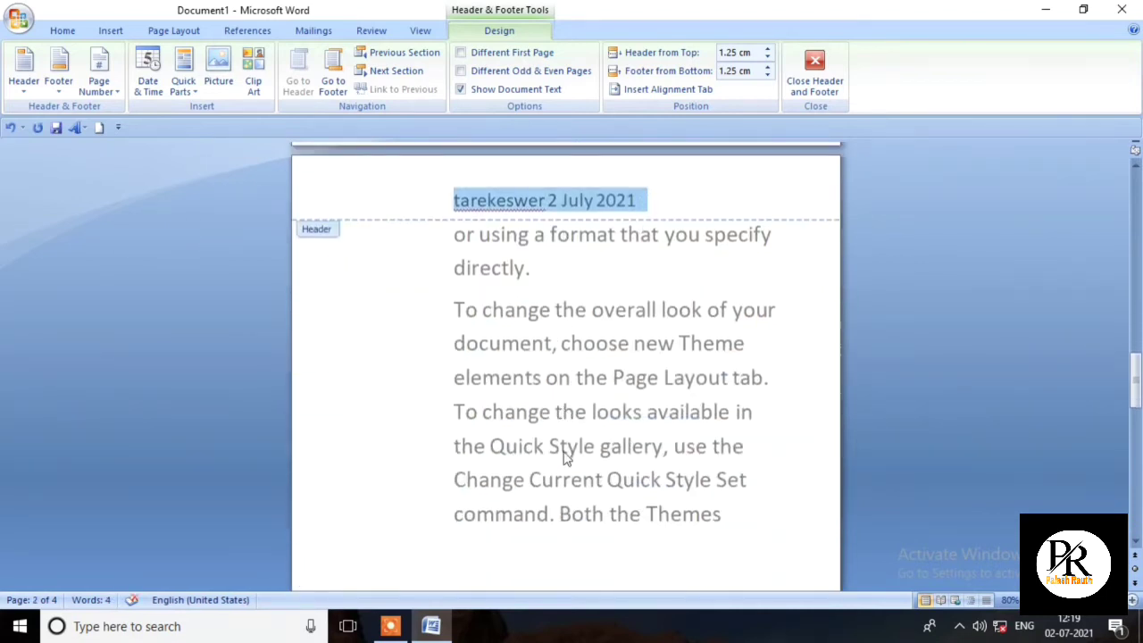
scroll(563, 459, down, 8)
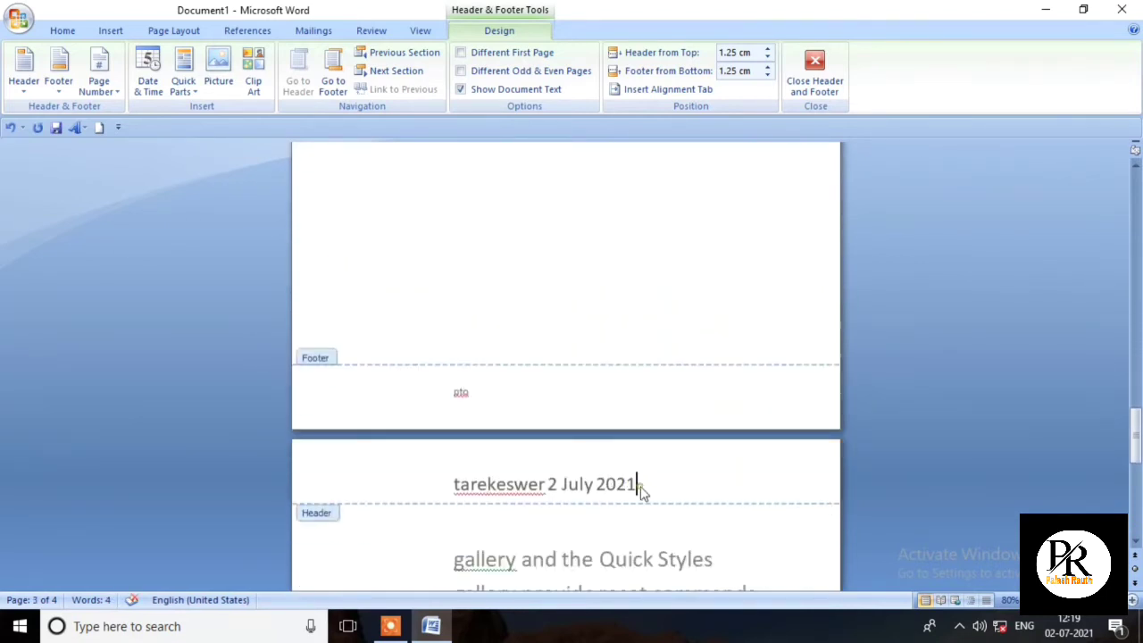
drag(641, 492, 452, 486)
scroll(520, 485, down, 4)
scroll(603, 451, up, 3)
scroll(603, 451, up, 4)
scroll(603, 451, up, 5)
scroll(603, 452, up, 3)
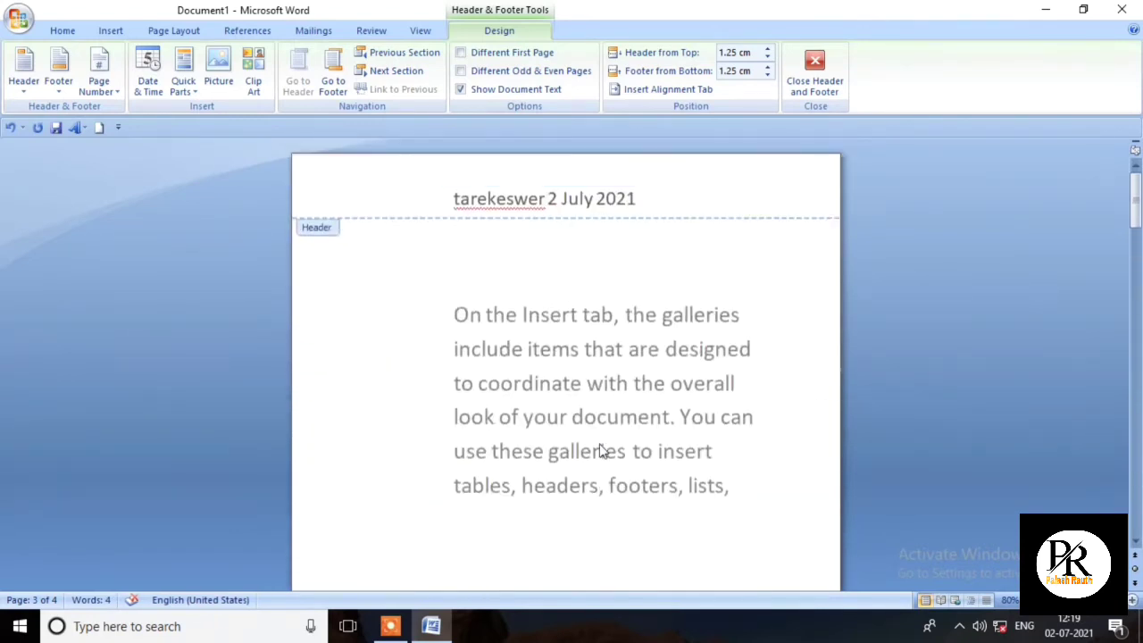
From the end of the header, browse to the PICTURE folder on the Desktop for a picture
click(642, 200)
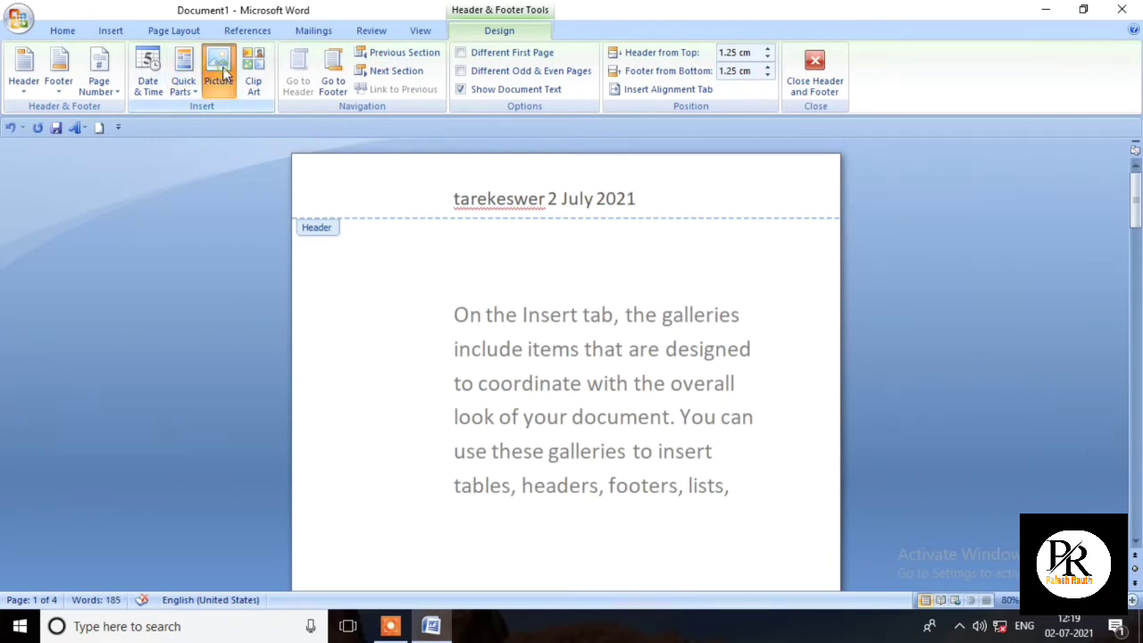
click(219, 72)
click(68, 140)
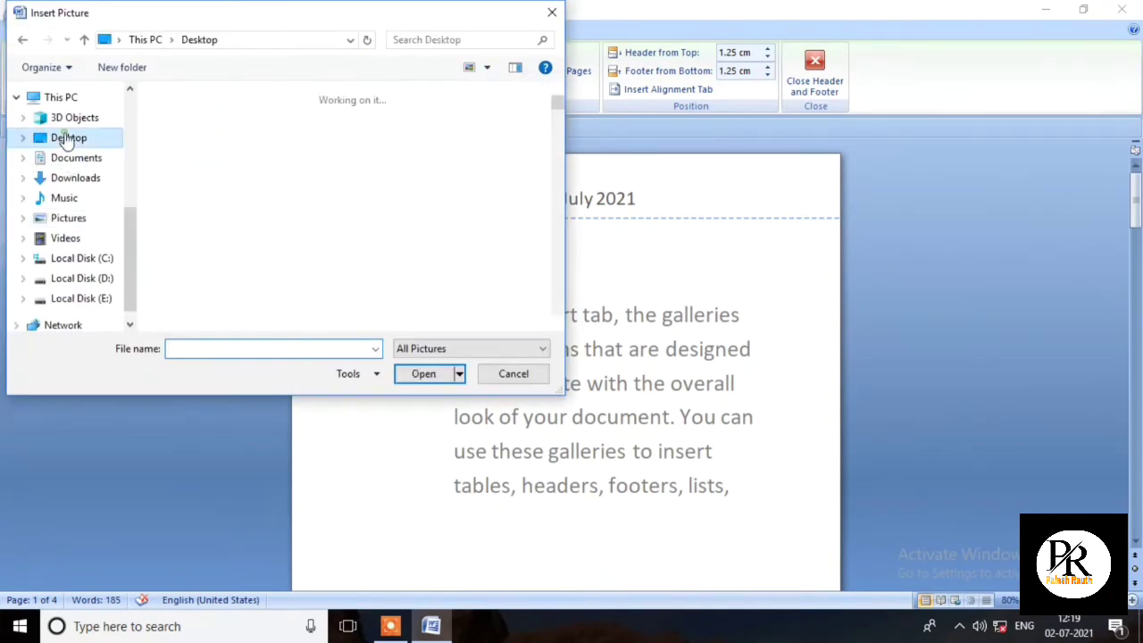
scroll(327, 221, down, 3)
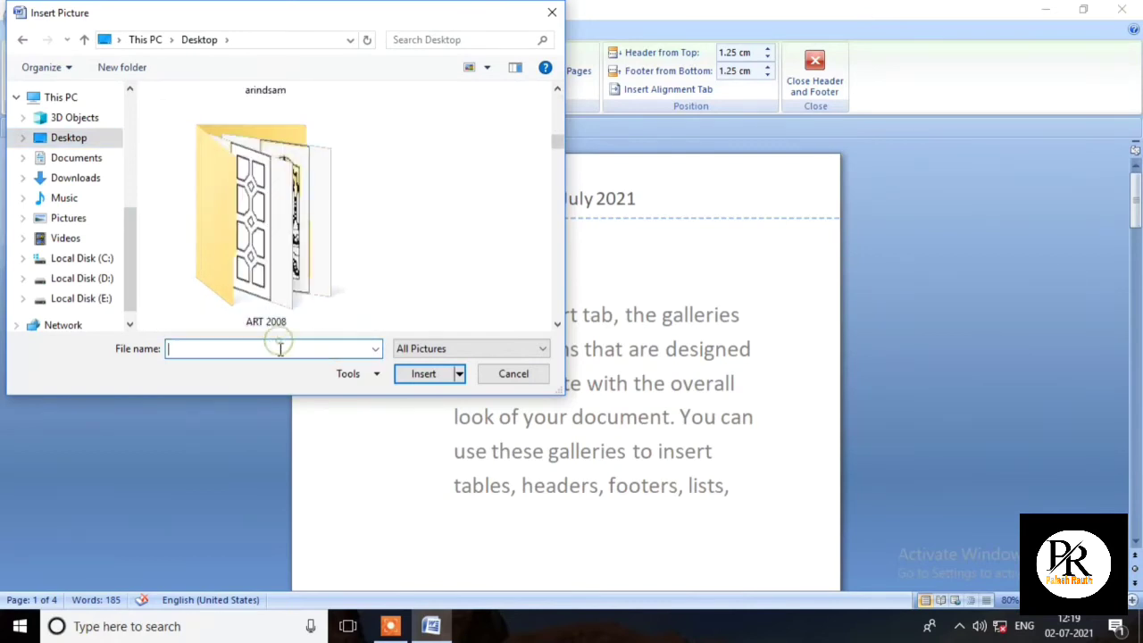
text(p)
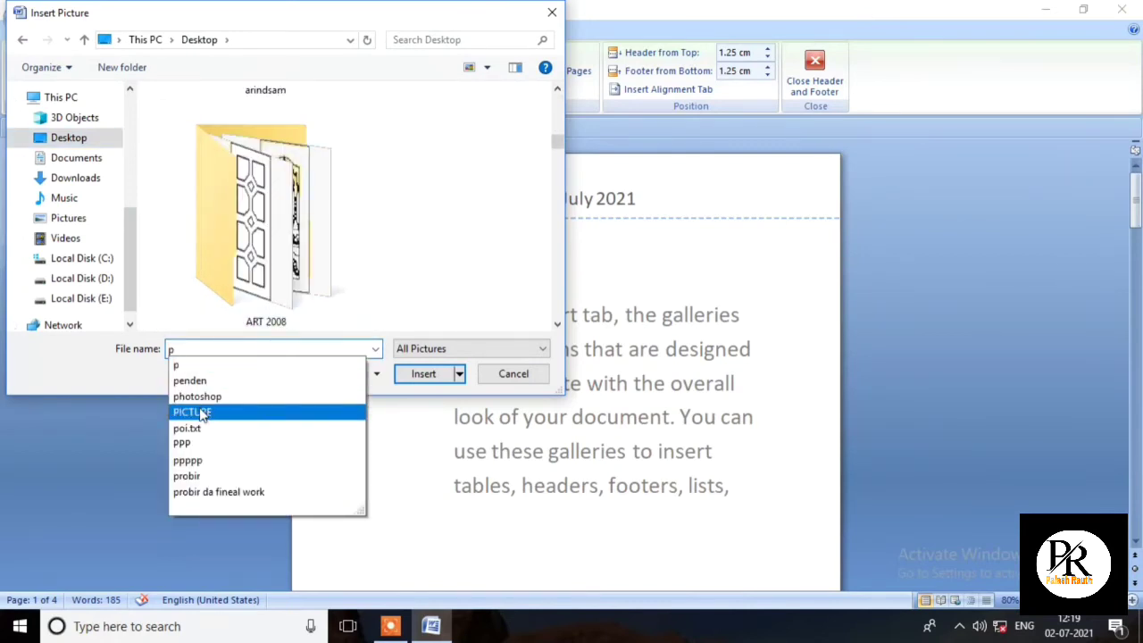
key(Down)
key(Down)
key(Down)
key(Return)
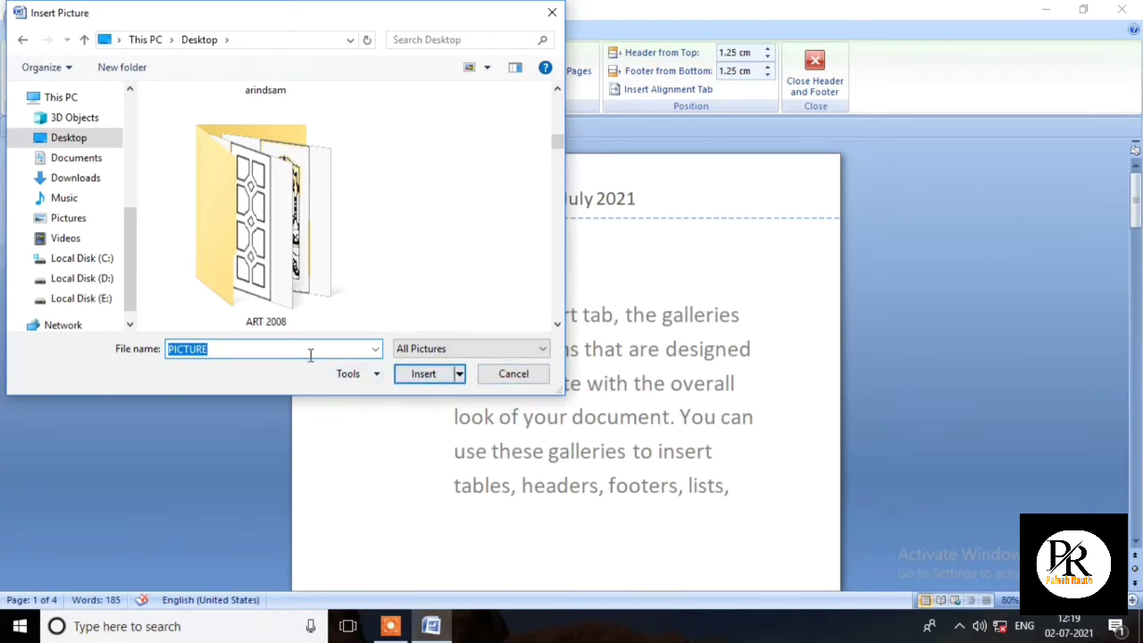
click(424, 376)
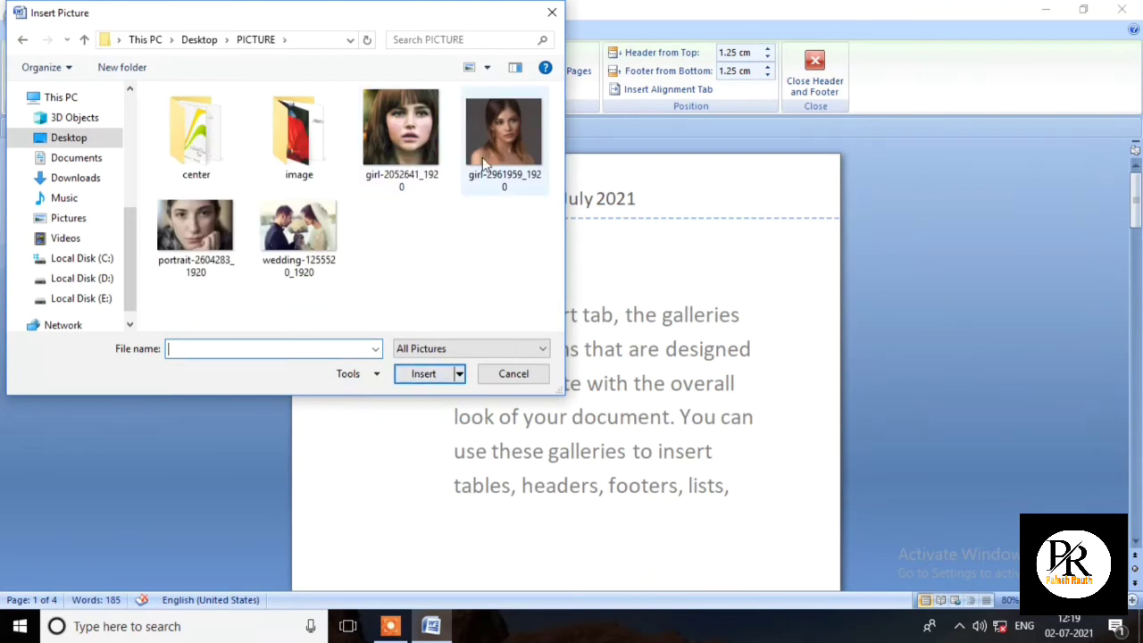
Insert the girl-2961959_1920 photo into the header
click(313, 234)
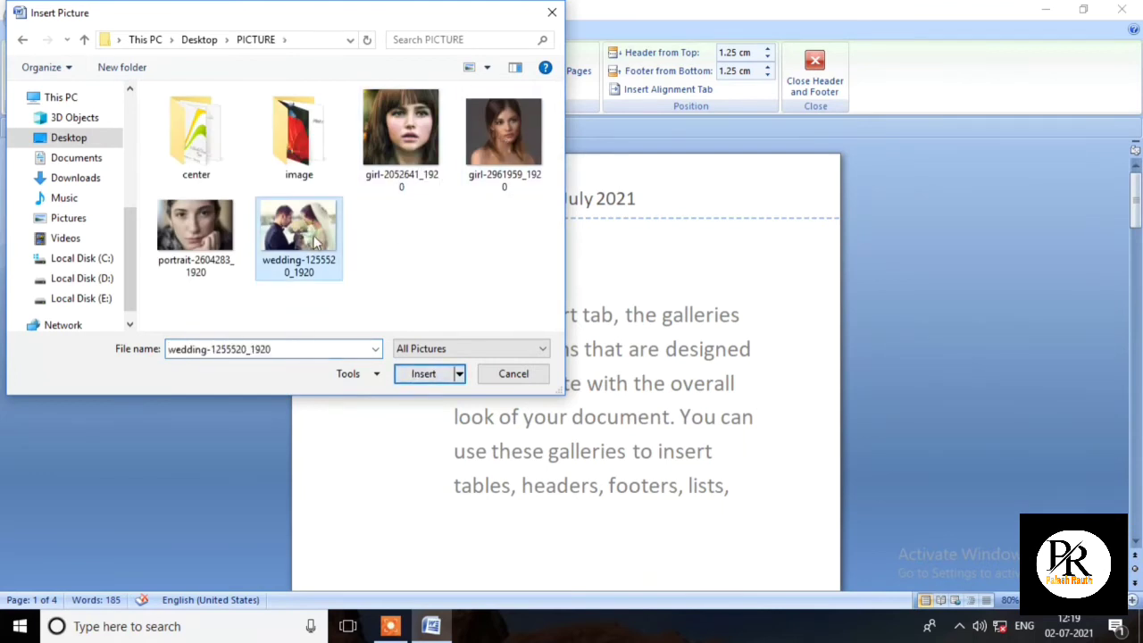
click(498, 171)
click(416, 374)
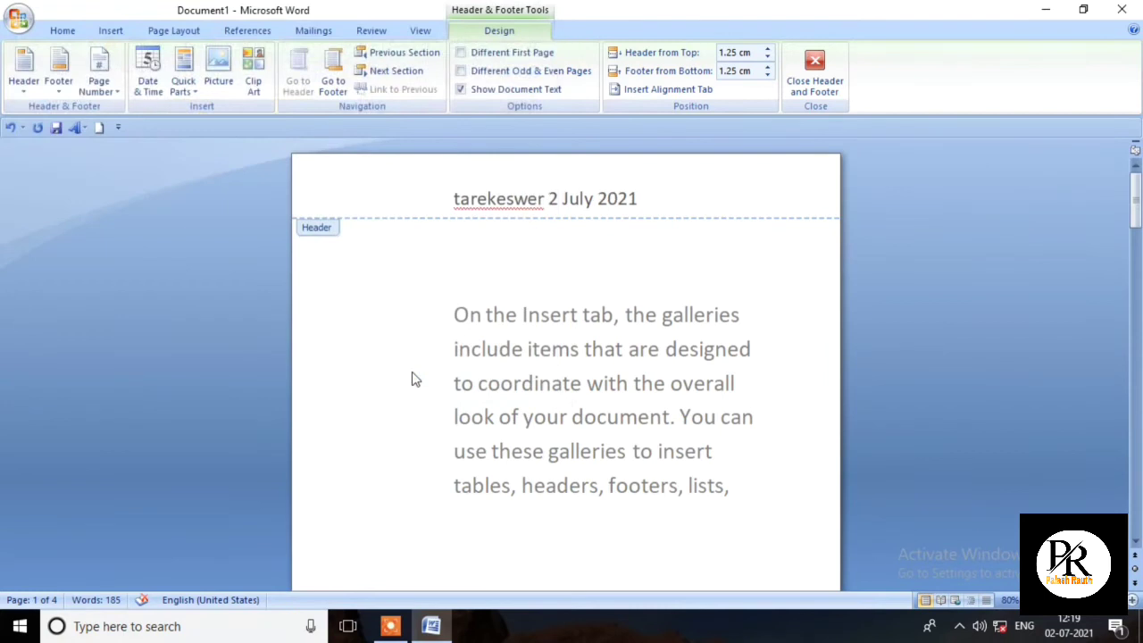
Review the pages with the inserted picture and return to the header after the date
scroll(514, 375, down, 5)
scroll(511, 375, down, 2)
scroll(511, 375, down, 1)
scroll(518, 375, up, 2)
scroll(514, 372, down, 5)
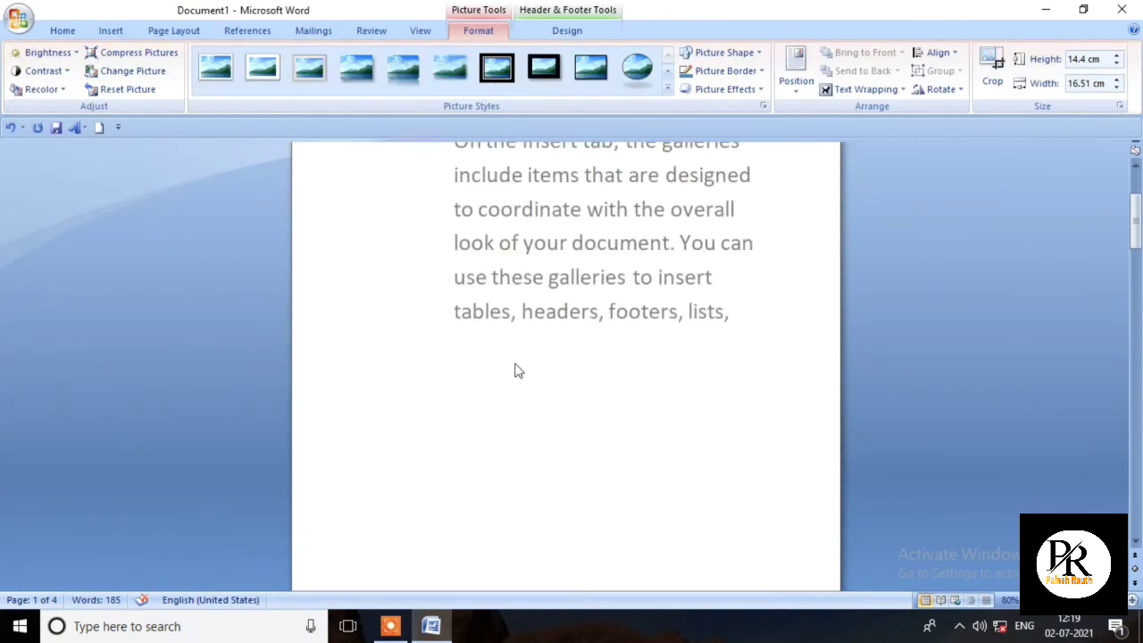
scroll(516, 370, up, 2)
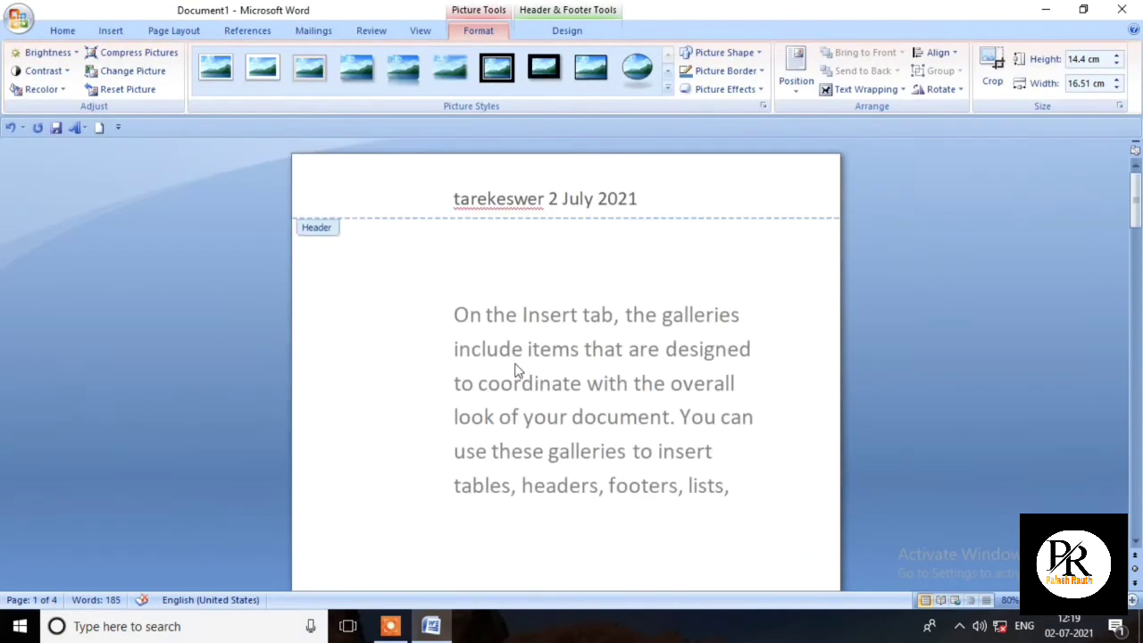
scroll(605, 288, down, 4)
scroll(605, 288, down, 6)
scroll(602, 299, down, 5)
scroll(603, 301, down, 5)
scroll(603, 301, down, 3)
scroll(603, 301, down, 4)
scroll(603, 301, down, 2)
scroll(603, 304, down, 1)
scroll(603, 303, up, 3)
scroll(598, 295, up, 4)
scroll(599, 294, up, 4)
scroll(600, 293, up, 3)
scroll(598, 292, up, 4)
scroll(598, 290, up, 4)
scroll(598, 289, up, 4)
scroll(599, 288, up, 4)
scroll(599, 288, up, 1)
click(661, 204)
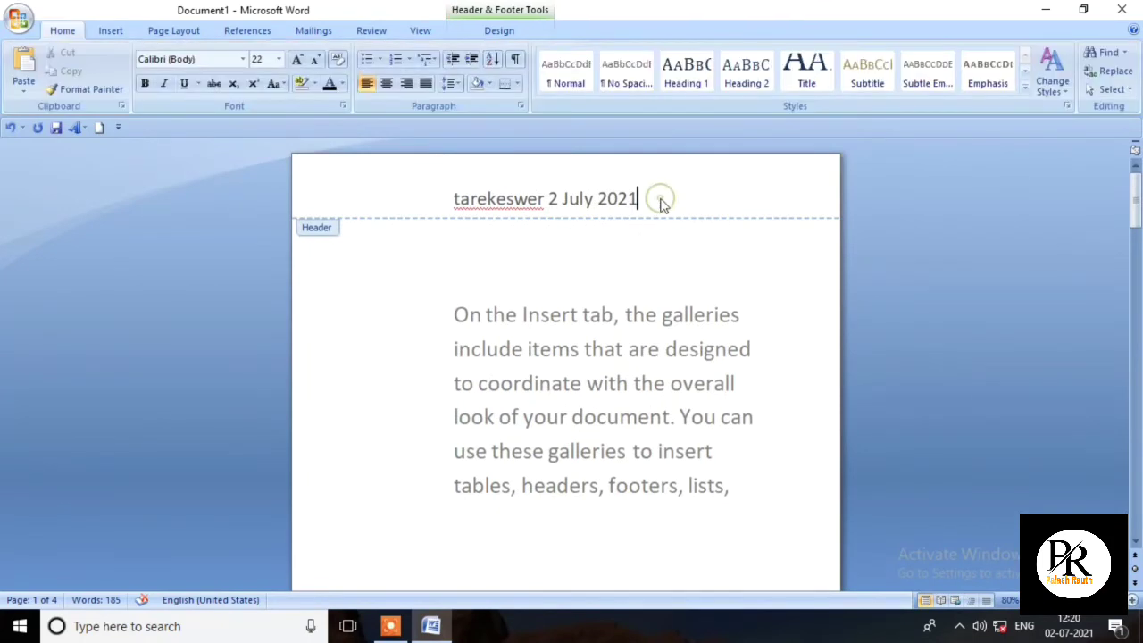
click(502, 31)
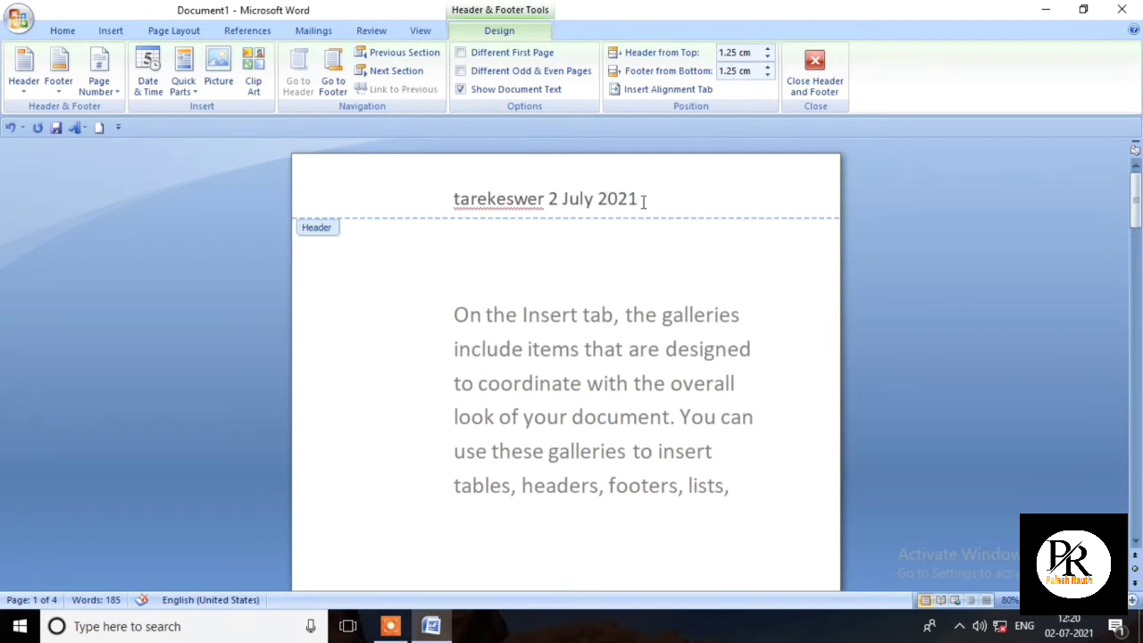
Add three blank lines below the header date, abandoning a first picture browse
key(Return)
key(Return)
key(Return)
key(Return)
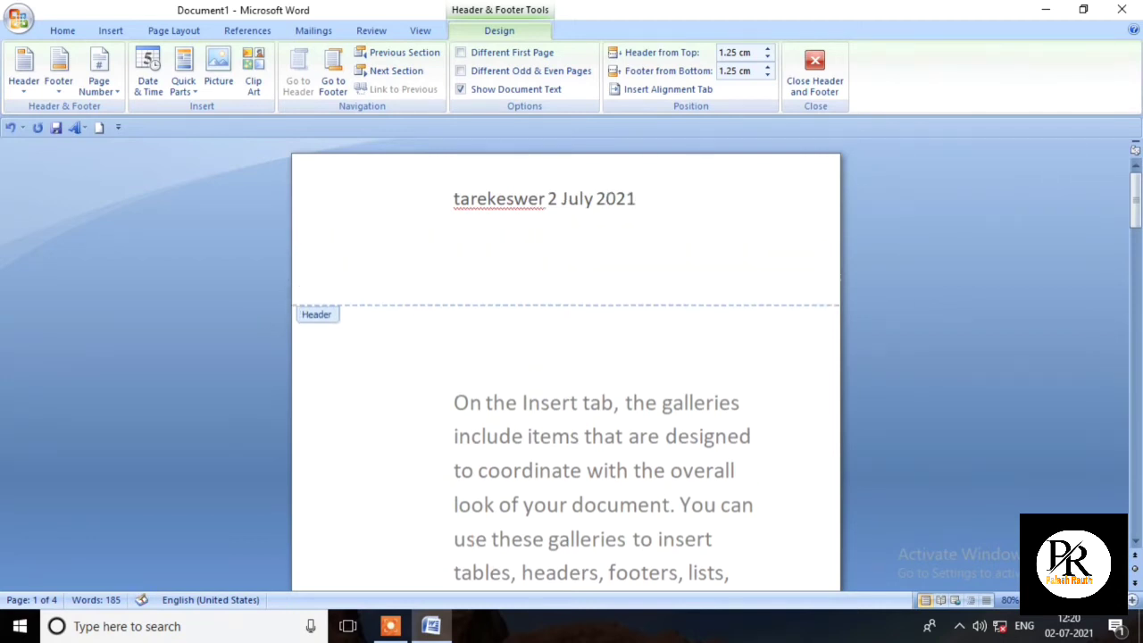
key(Return)
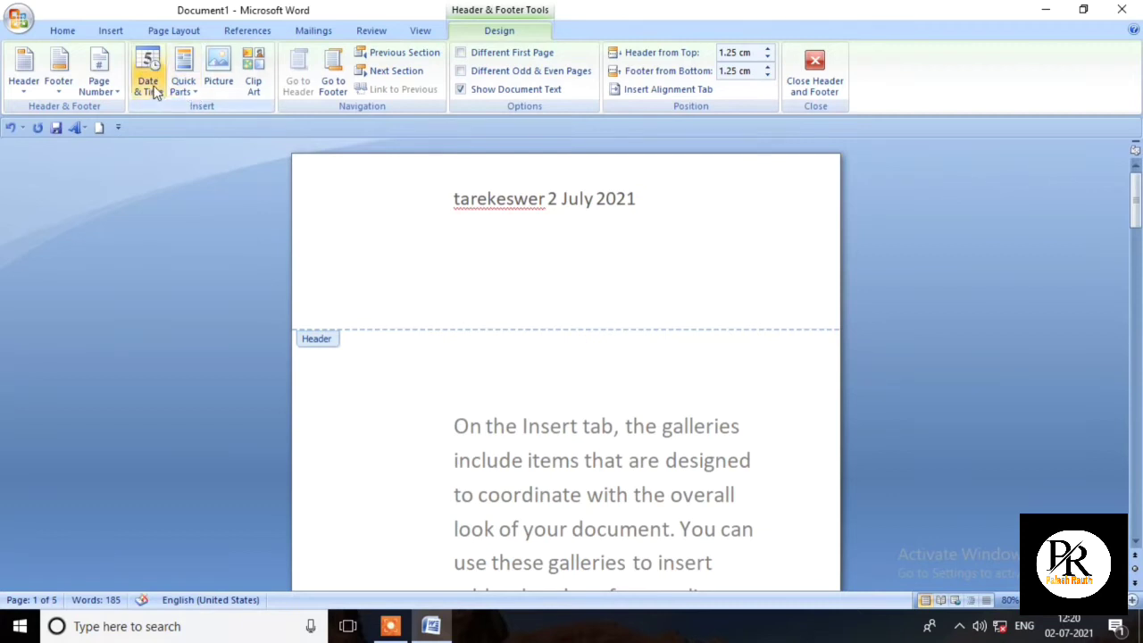
click(218, 67)
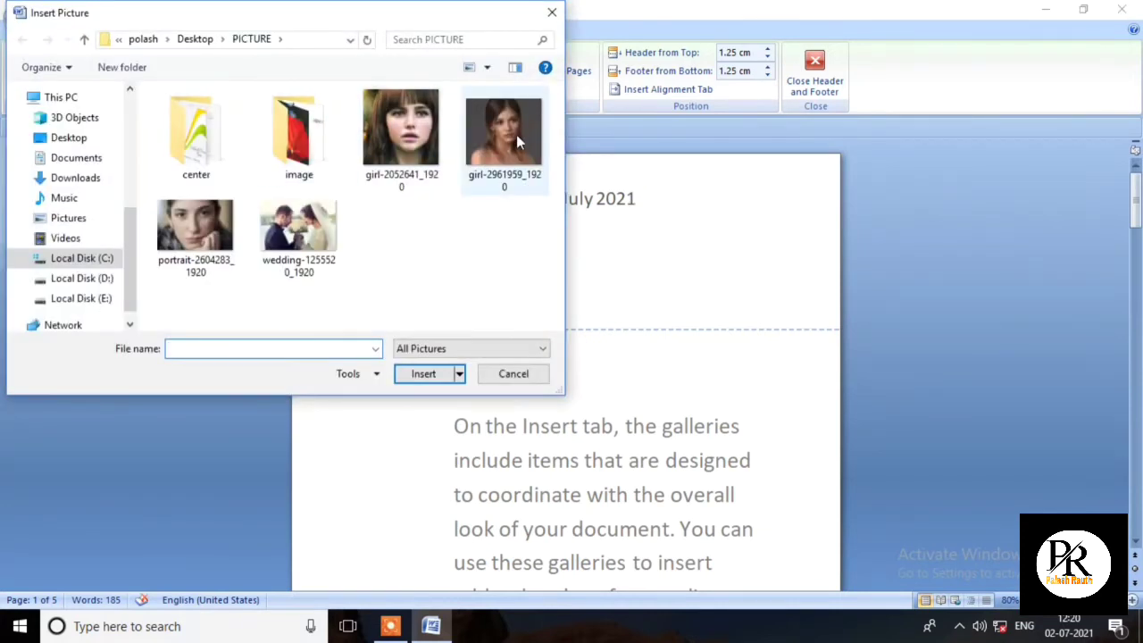
click(522, 146)
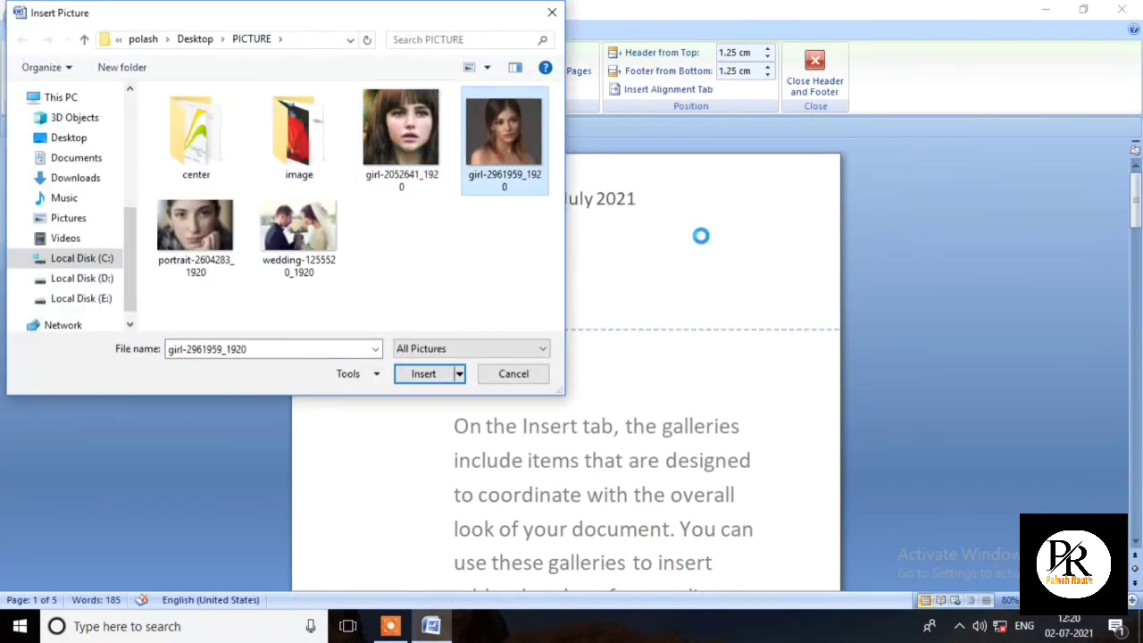
click(552, 15)
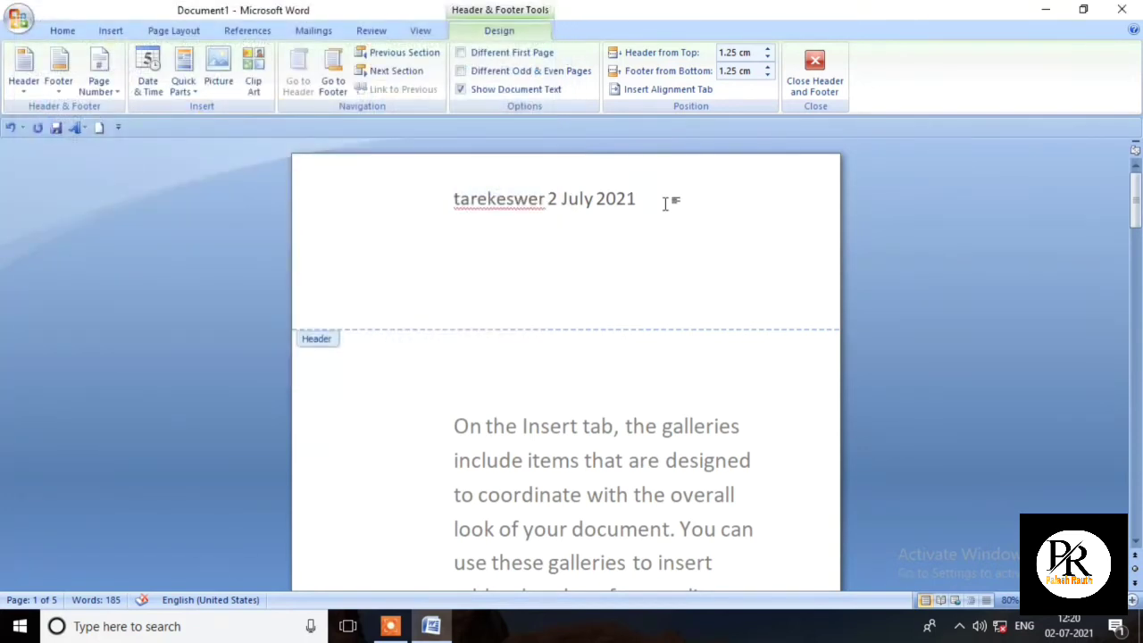
key(Return)
Insert the girl-2961959_1920 photo from the PICTURE folder into the header and scroll to review it
click(218, 71)
click(464, 166)
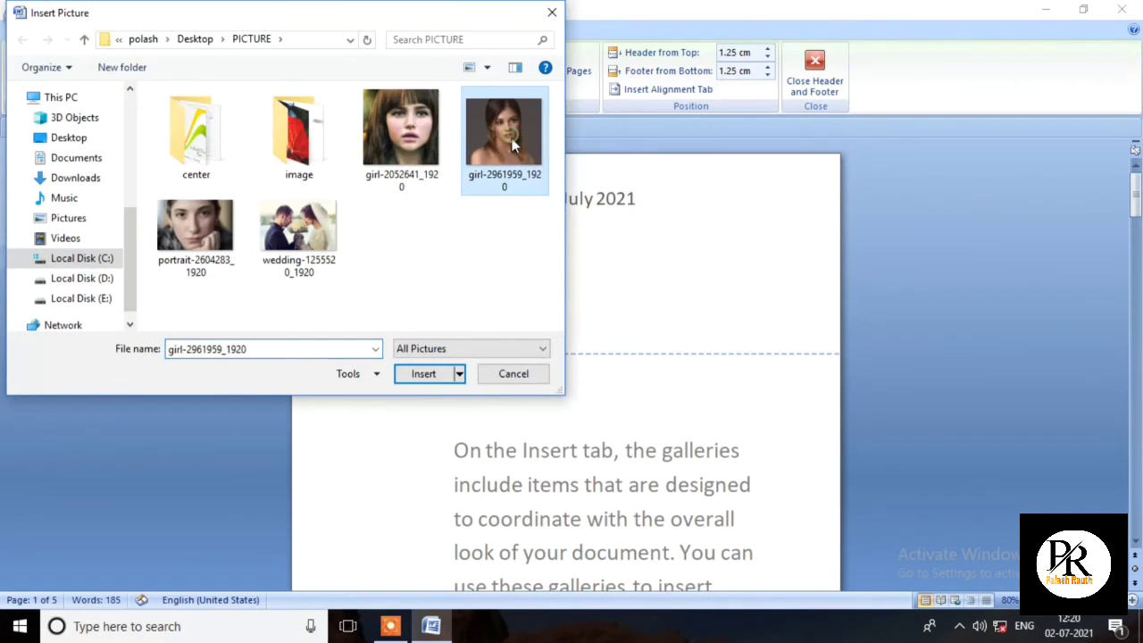
click(422, 373)
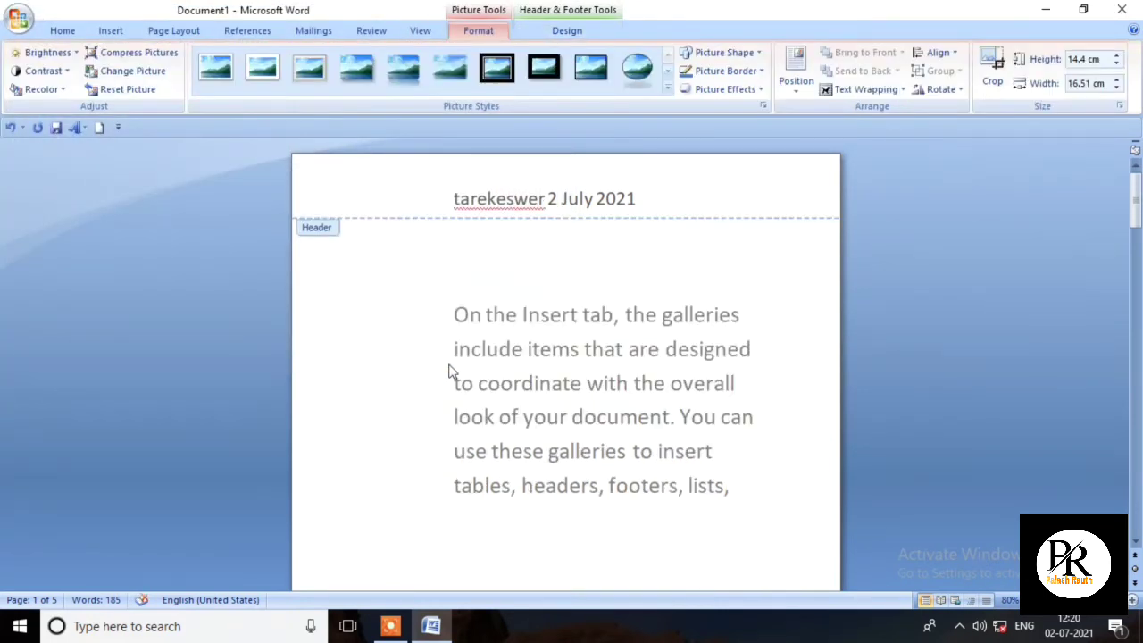
scroll(625, 323, down, 2)
scroll(625, 324, down, 3)
scroll(625, 324, down, 1)
scroll(628, 332, down, 2)
scroll(628, 333, down, 3)
scroll(628, 333, down, 2)
scroll(628, 335, down, 3)
scroll(628, 337, down, 2)
scroll(625, 337, down, 4)
scroll(620, 352, down, 2)
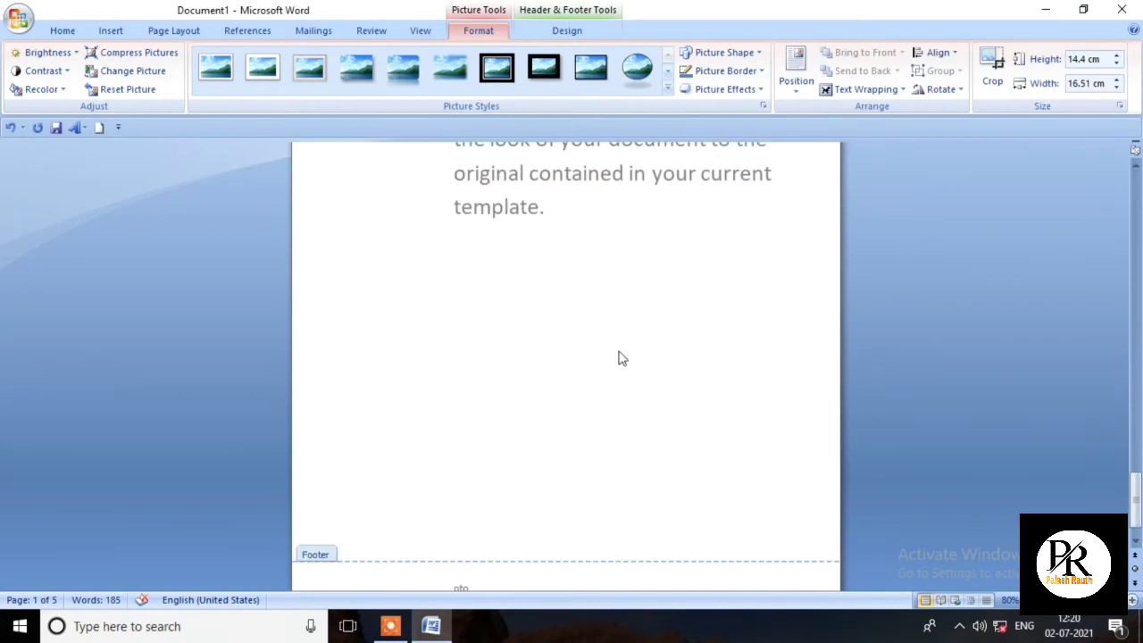
scroll(617, 357, down, 5)
scroll(617, 355, down, 3)
scroll(617, 356, down, 3)
scroll(617, 355, down, 4)
scroll(616, 343, down, 2)
scroll(616, 331, down, 5)
scroll(617, 330, down, 5)
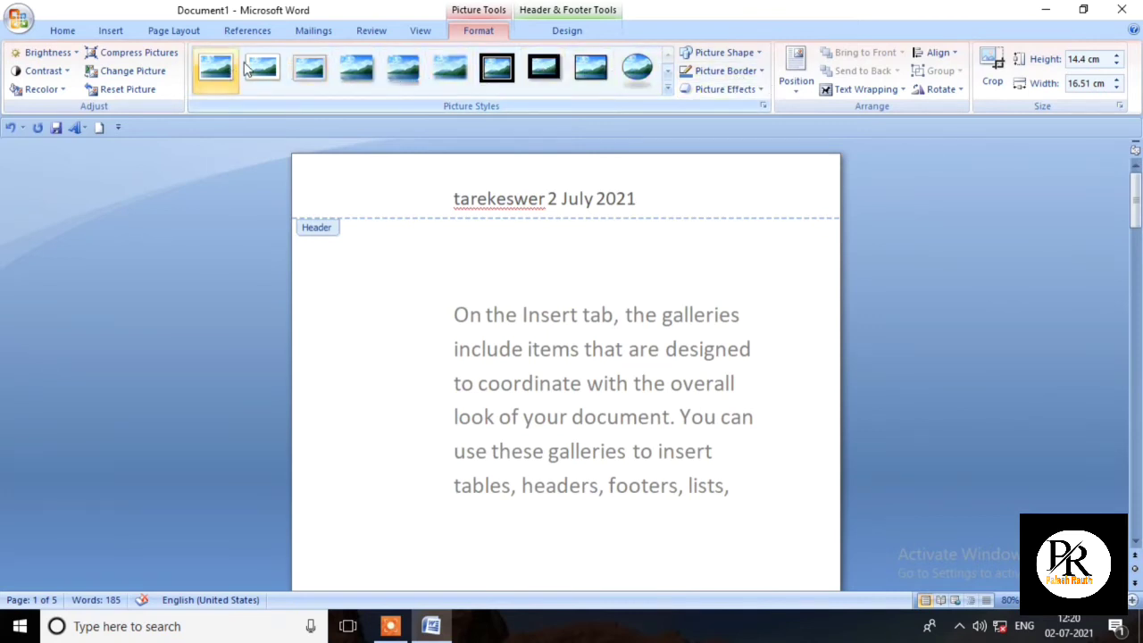
Shrink the header photo to 3.35 × 3.84 cm, set it In Front of Text, and place it beside the date
click(848, 90)
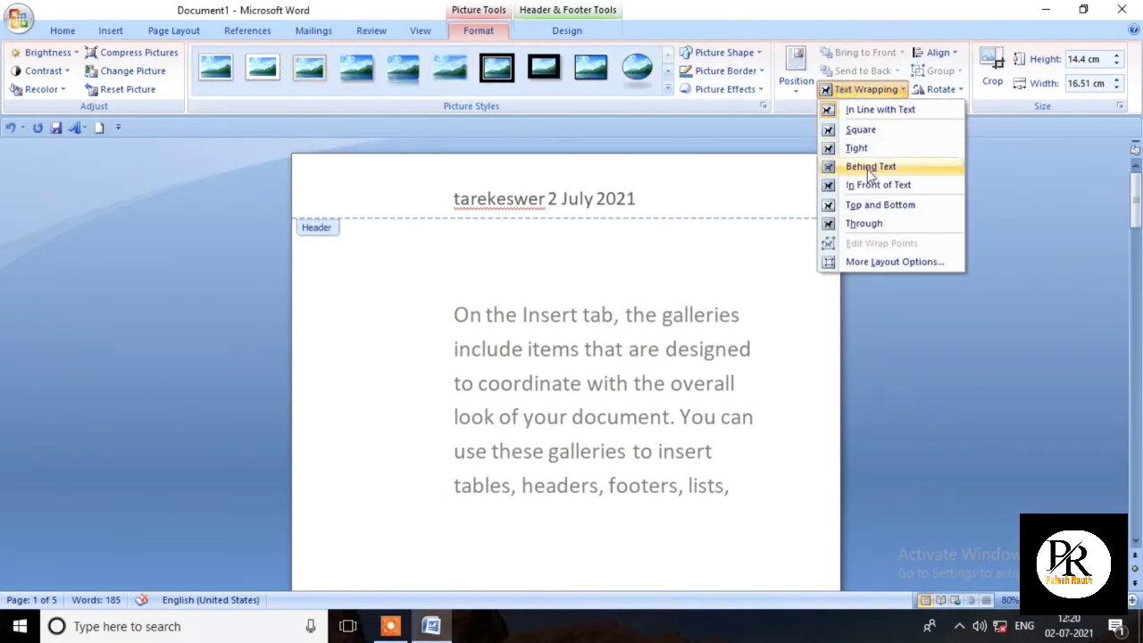
click(869, 168)
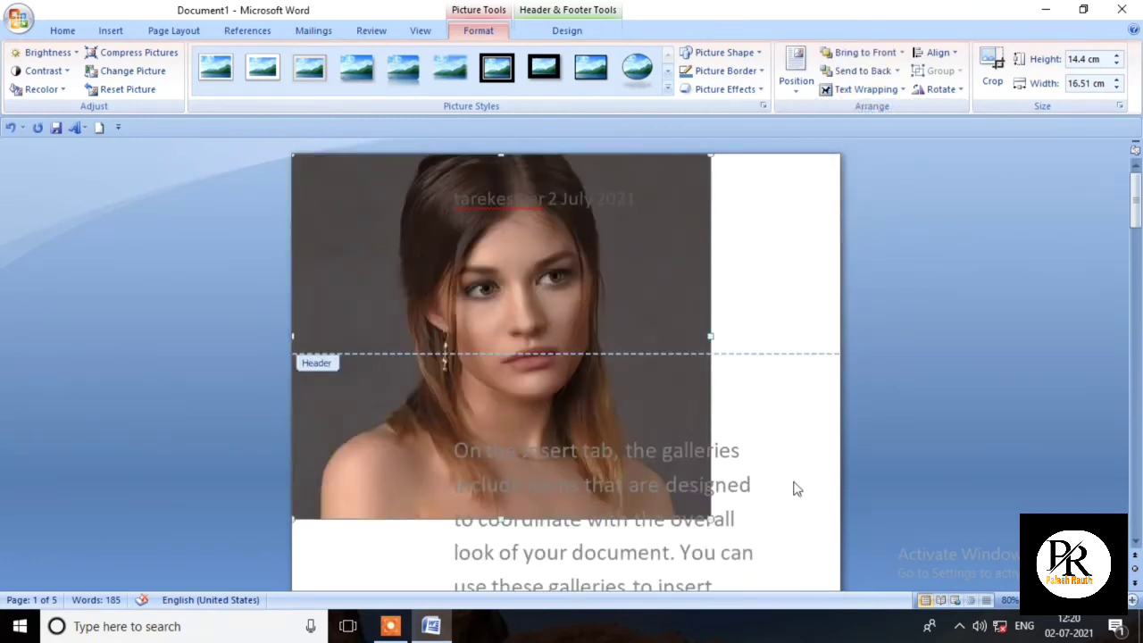
drag(655, 456, 424, 270)
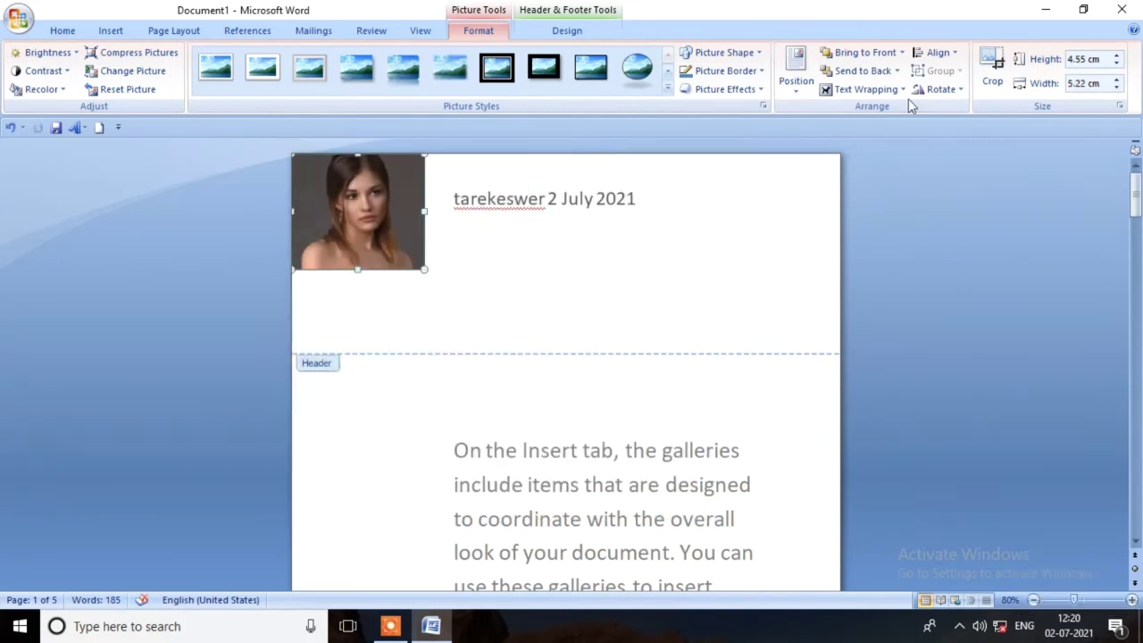
click(862, 89)
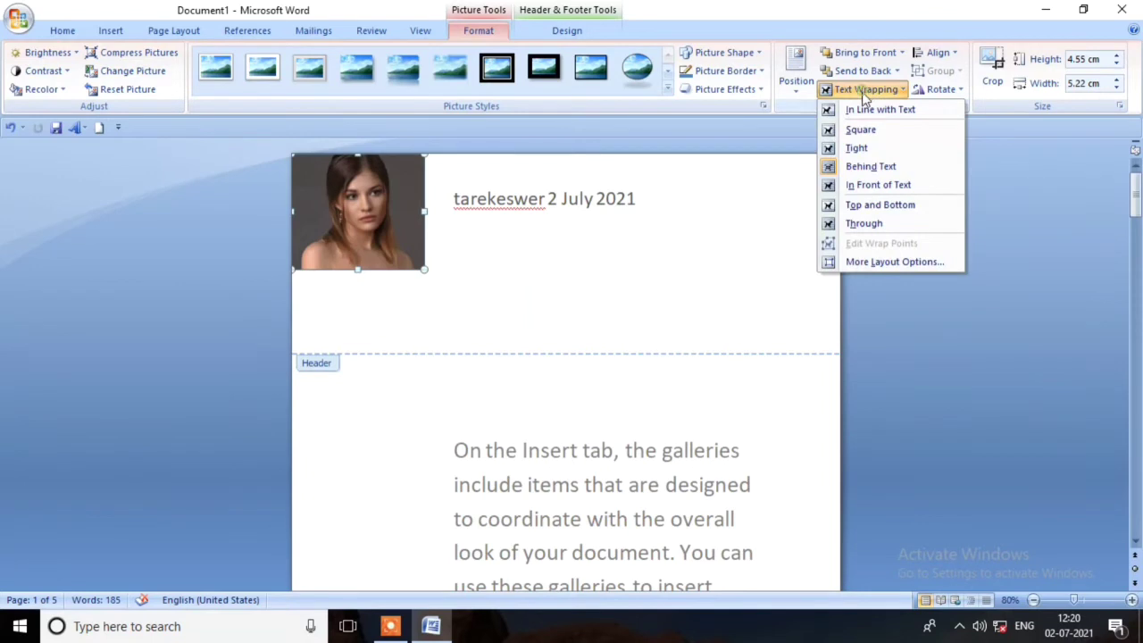
click(871, 188)
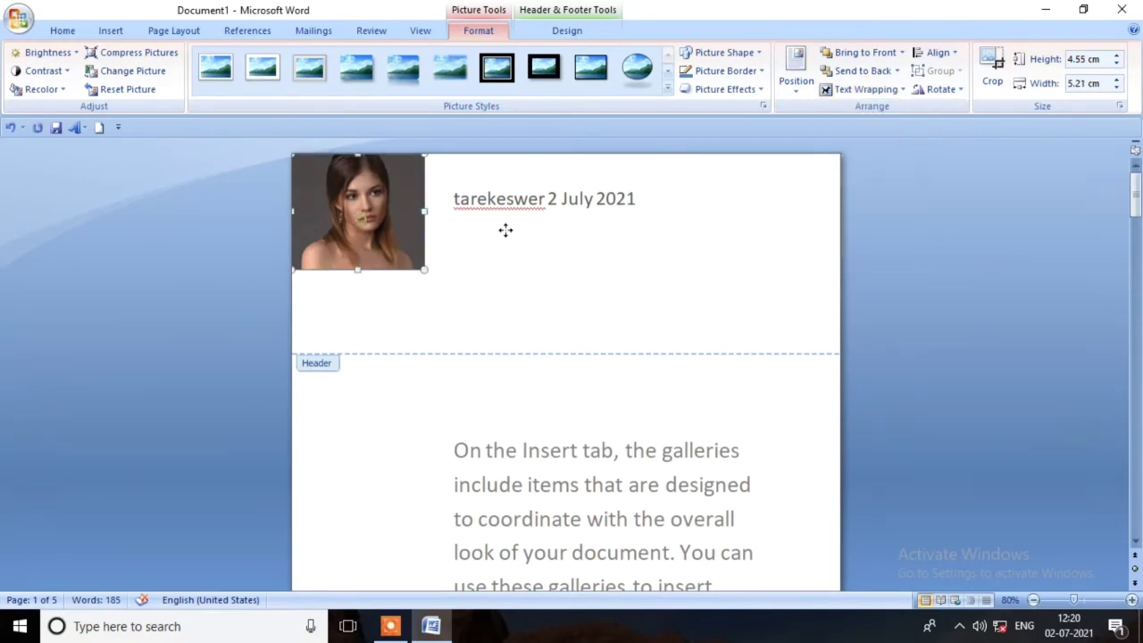
mouse_move(505, 231)
mouse_down()
mouse_move(757, 273)
mouse_move(753, 243)
mouse_up()
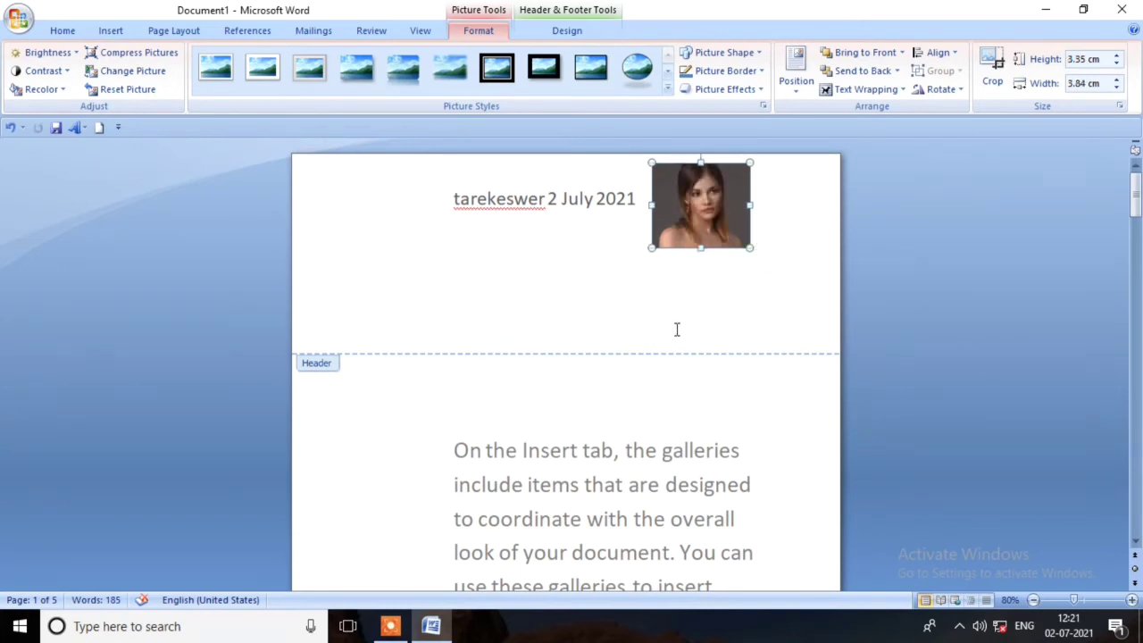
Centre the photo below the 2 July 2021 date, confirm it on every page, and resume header editing
drag(682, 213, 537, 288)
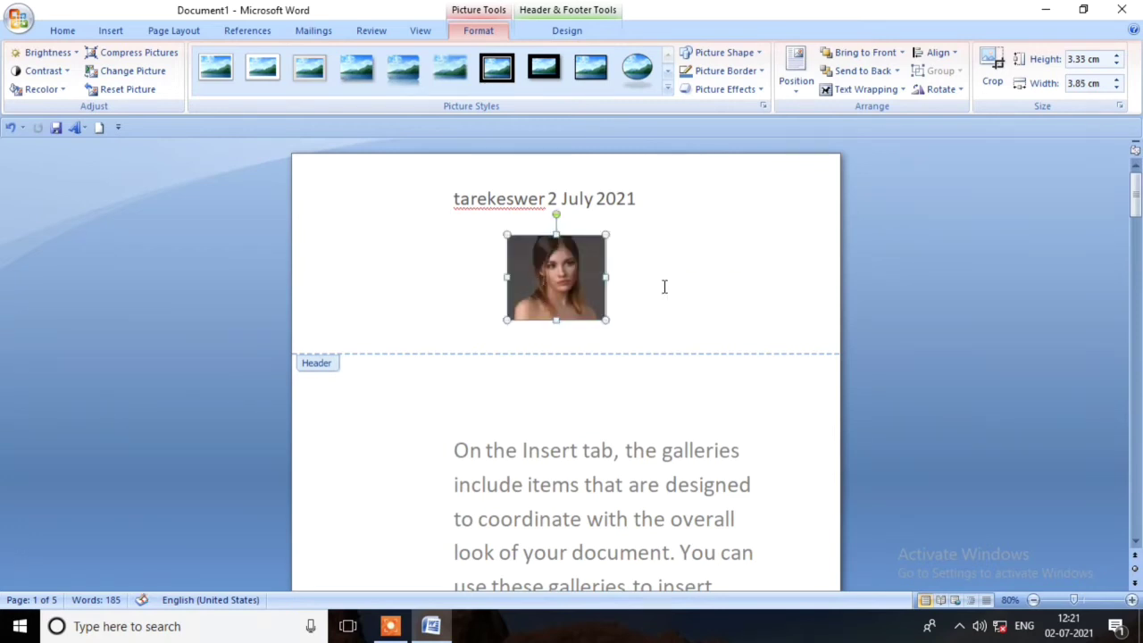
click(665, 284)
scroll(666, 286, down, 3)
scroll(666, 286, down, 5)
scroll(671, 286, down, 5)
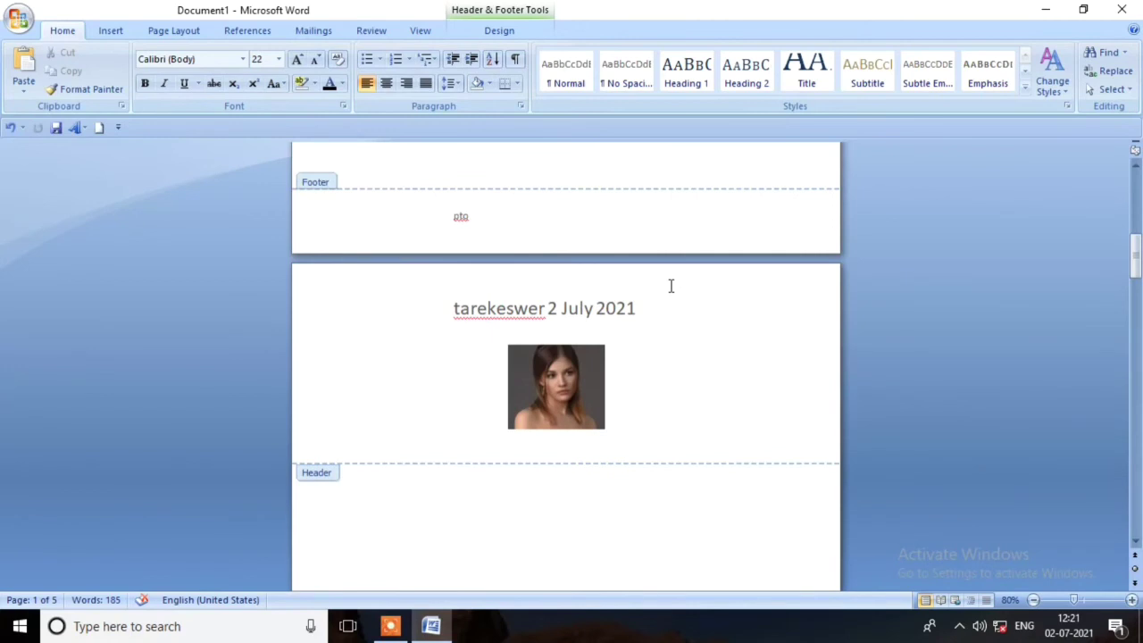
scroll(648, 312, down, 4)
scroll(648, 321, down, 6)
scroll(648, 322, down, 7)
scroll(649, 322, down, 6)
scroll(649, 322, down, 7)
scroll(649, 321, down, 4)
scroll(649, 322, down, 6)
scroll(651, 325, down, 6)
scroll(650, 327, down, 5)
scroll(651, 332, down, 6)
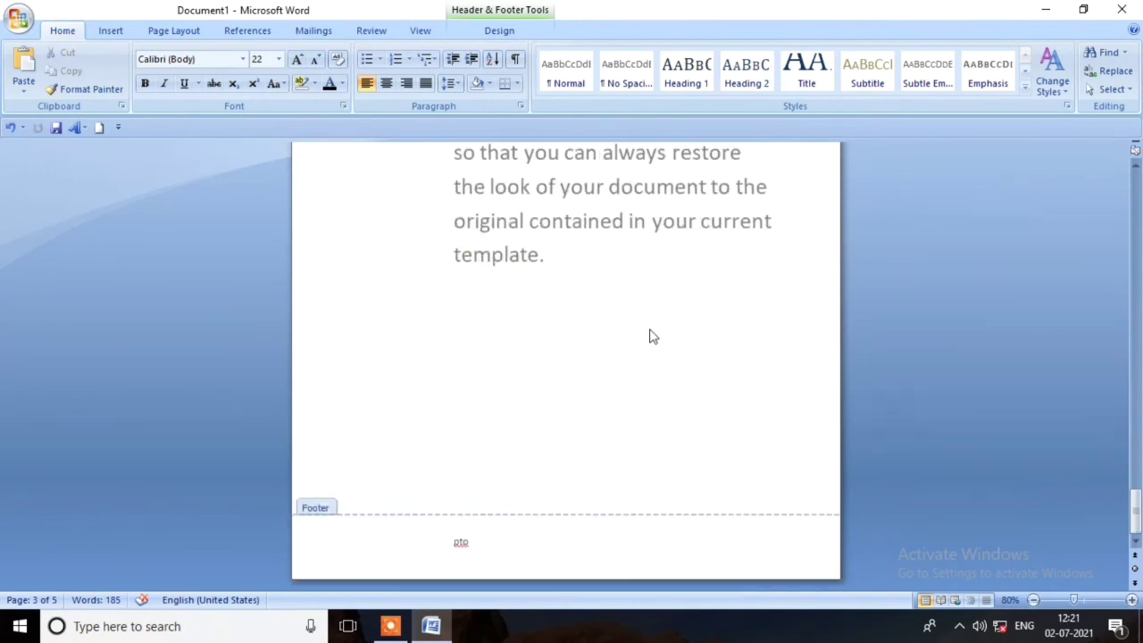
scroll(649, 331, up, 6)
scroll(649, 323, up, 6)
scroll(648, 323, up, 6)
scroll(652, 312, up, 6)
scroll(657, 302, up, 6)
scroll(657, 302, up, 3)
scroll(657, 302, down, 5)
scroll(657, 302, down, 10)
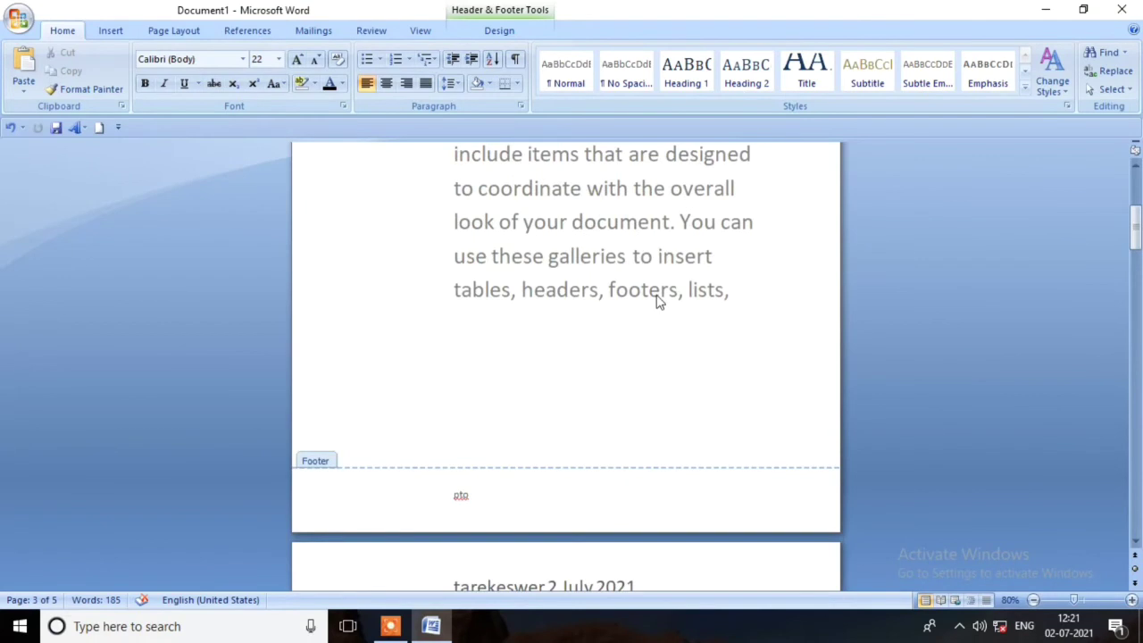
scroll(657, 299, down, 5)
click(622, 270)
click(505, 8)
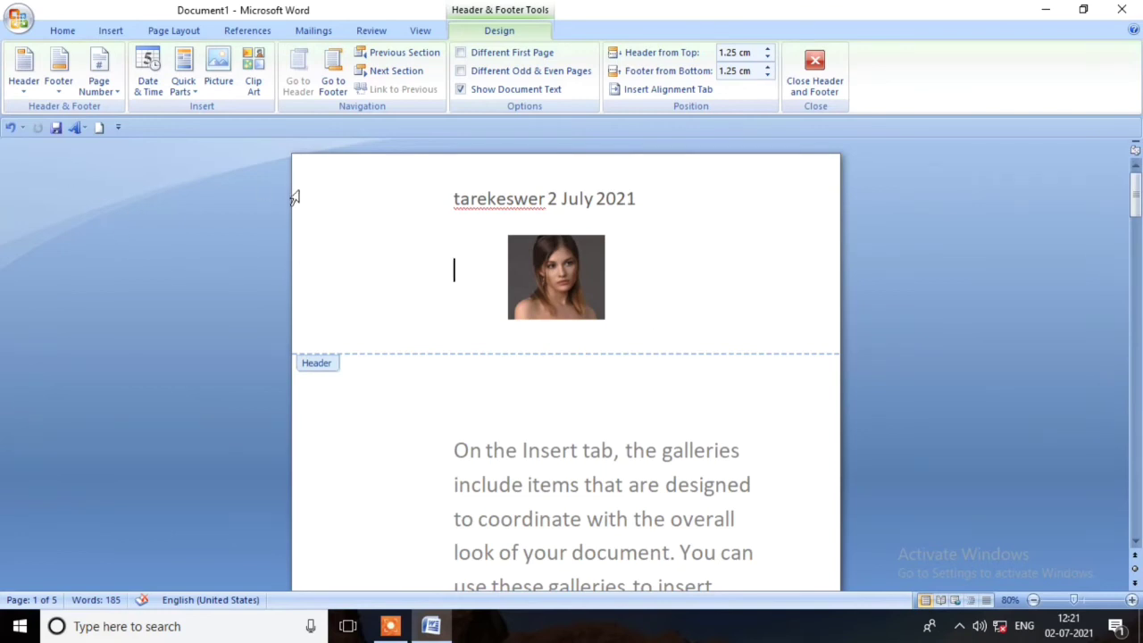
Apply the built-in Mod (Odd Page) header design and scroll through the pages to review it
click(21, 94)
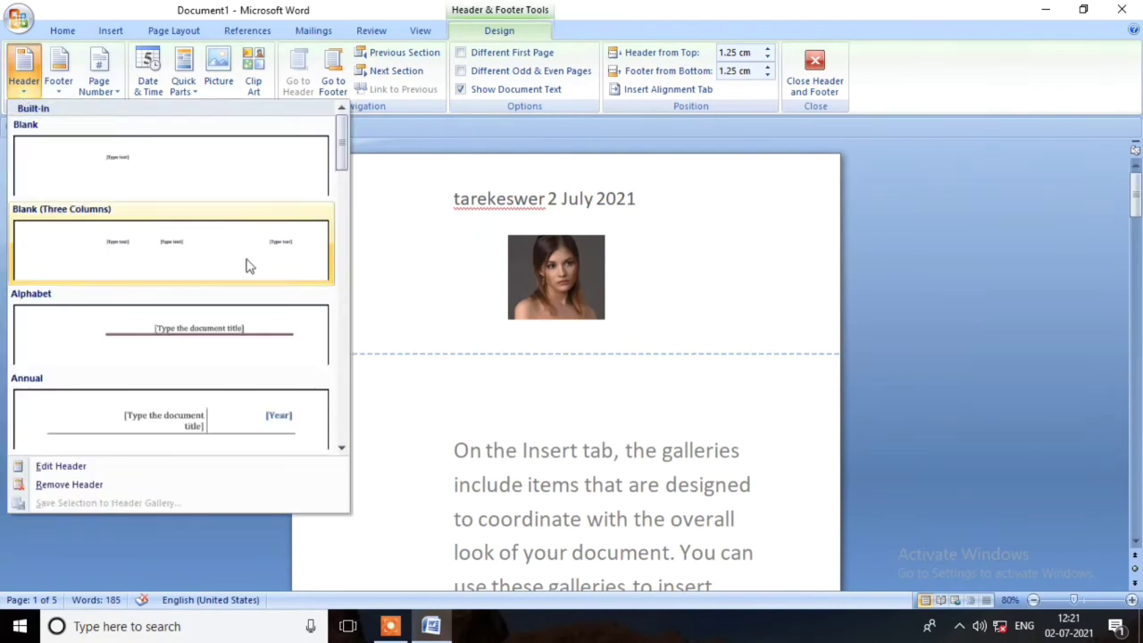
drag(340, 139, 348, 305)
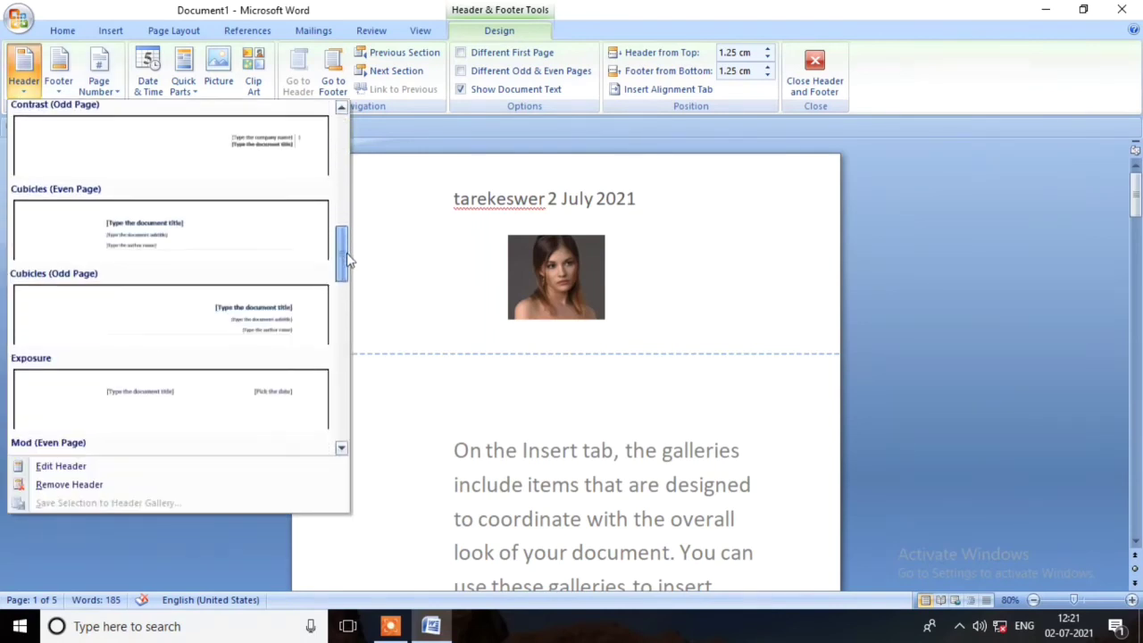
drag(348, 305, 345, 291)
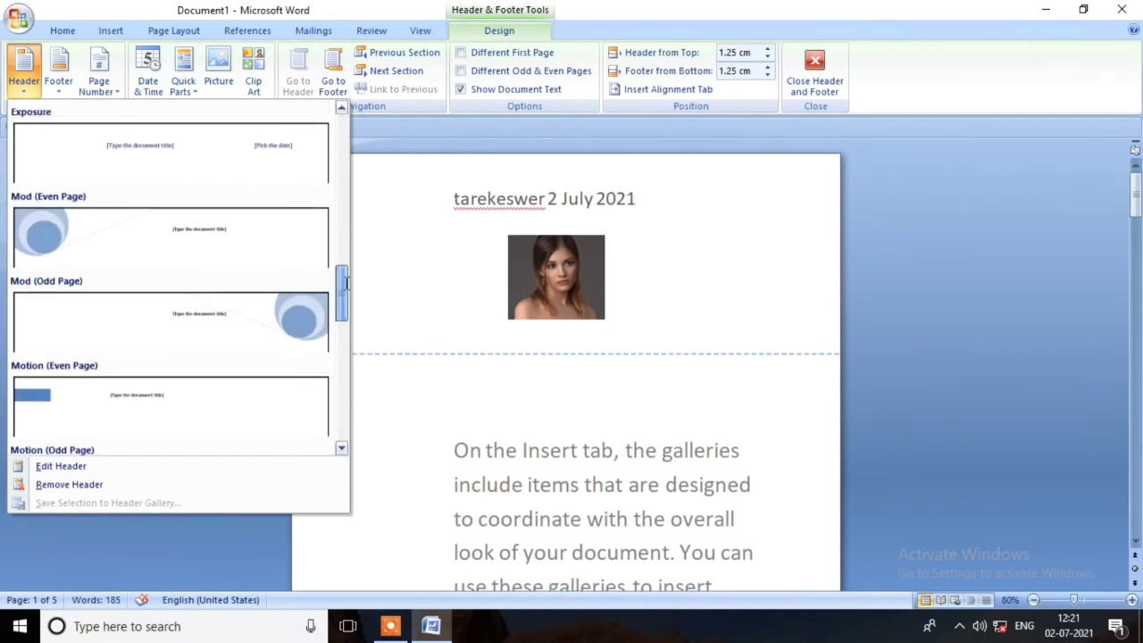
click(306, 326)
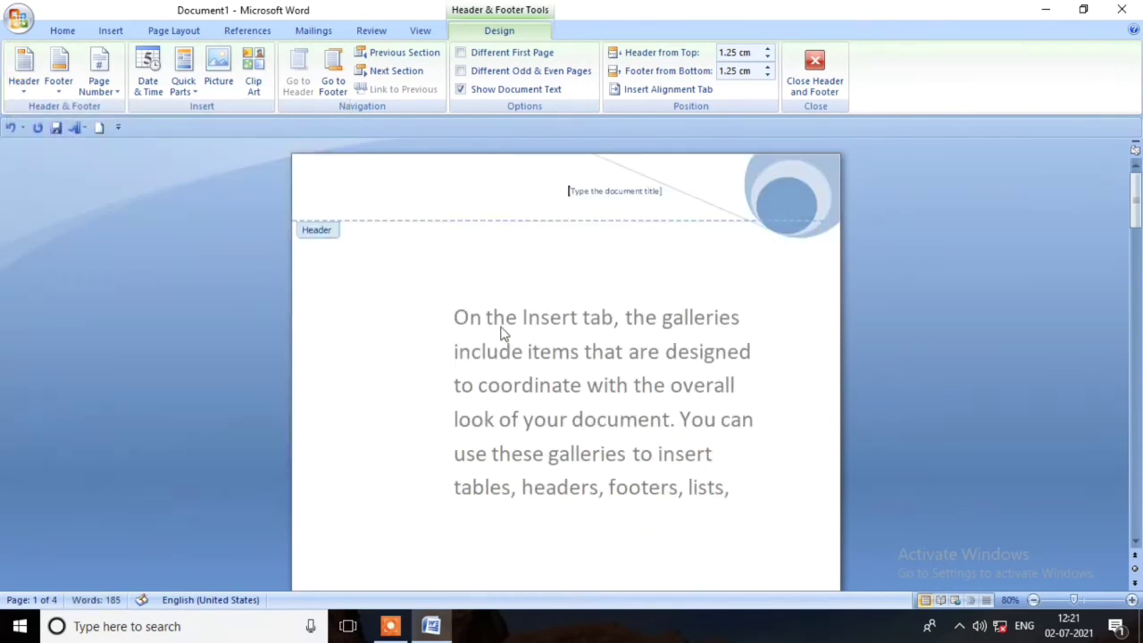
scroll(630, 333, down, 2)
scroll(630, 333, down, 3)
scroll(630, 333, down, 3)
scroll(630, 334, down, 5)
scroll(628, 338, down, 3)
scroll(628, 338, down, 3)
scroll(625, 345, down, 2)
scroll(625, 345, down, 3)
scroll(625, 345, down, 5)
scroll(628, 349, down, 3)
scroll(628, 352, up, 5)
scroll(627, 345, up, 5)
scroll(625, 343, down, 10)
scroll(618, 335, up, 5)
scroll(616, 330, up, 8)
scroll(615, 323, up, 15)
scroll(614, 318, up, 5)
scroll(614, 317, up, 1)
click(461, 53)
scroll(564, 205, down, 3)
scroll(569, 224, down, 5)
scroll(569, 230, down, 5)
scroll(572, 248, down, 5)
scroll(571, 250, down, 6)
scroll(572, 255, down, 5)
scroll(541, 326, up, 11)
scroll(547, 318, up, 5)
scroll(554, 313, up, 5)
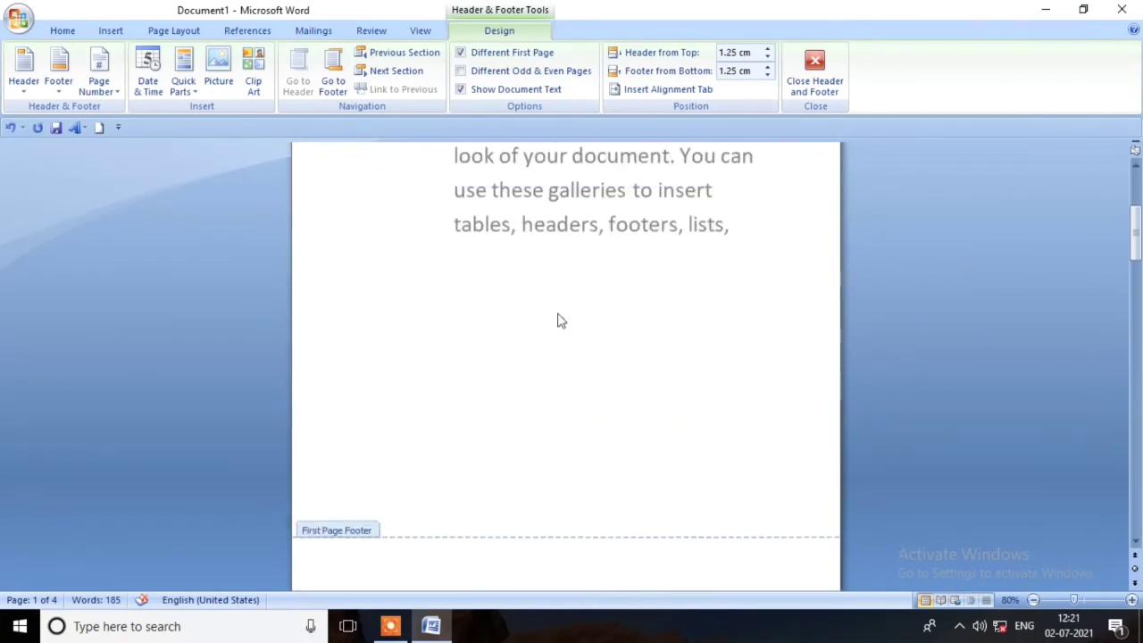
scroll(563, 308, up, 4)
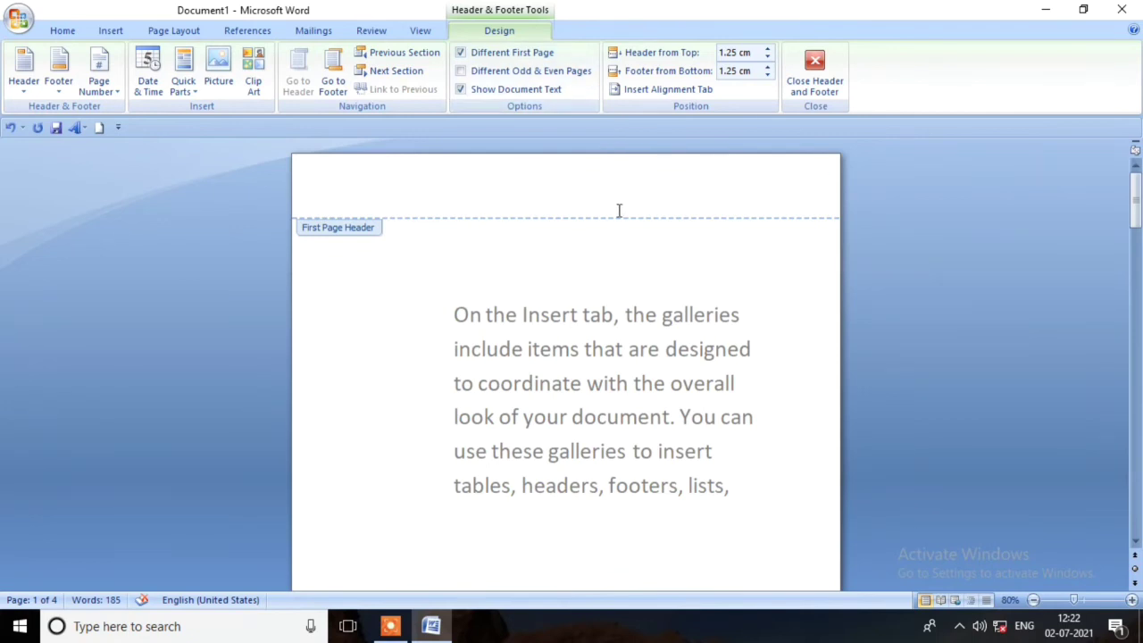
scroll(620, 221, down, 10)
scroll(634, 241, down, 4)
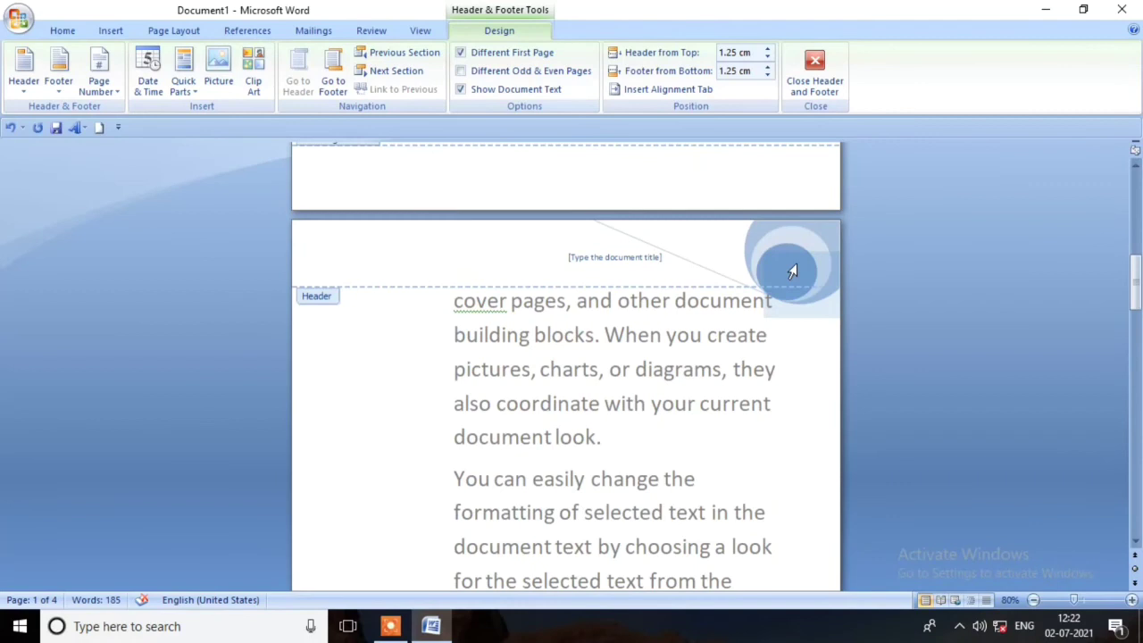
scroll(792, 272, down, 4)
scroll(791, 275, down, 5)
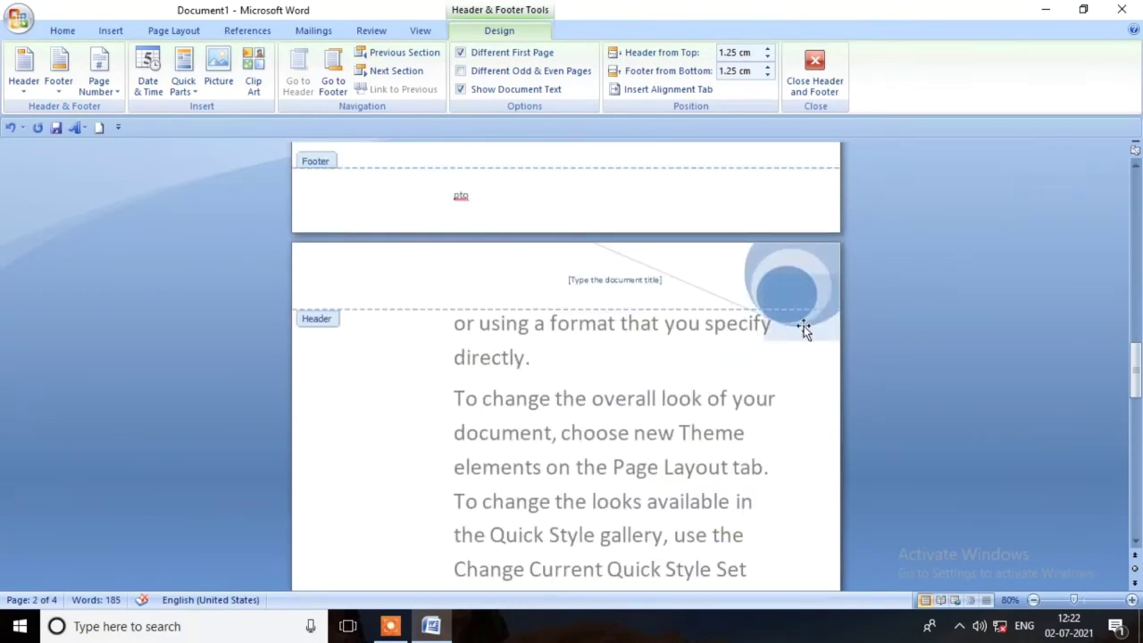
scroll(750, 365, up, 3)
scroll(738, 370, up, 4)
scroll(612, 301, up, 5)
scroll(607, 289, up, 3)
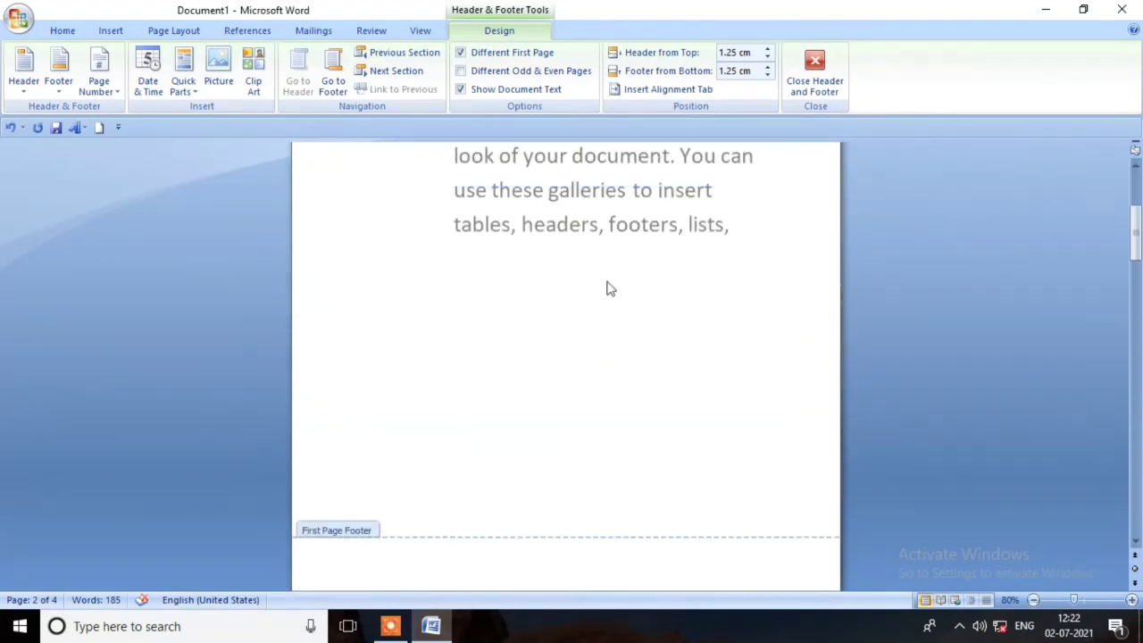
scroll(607, 287, up, 5)
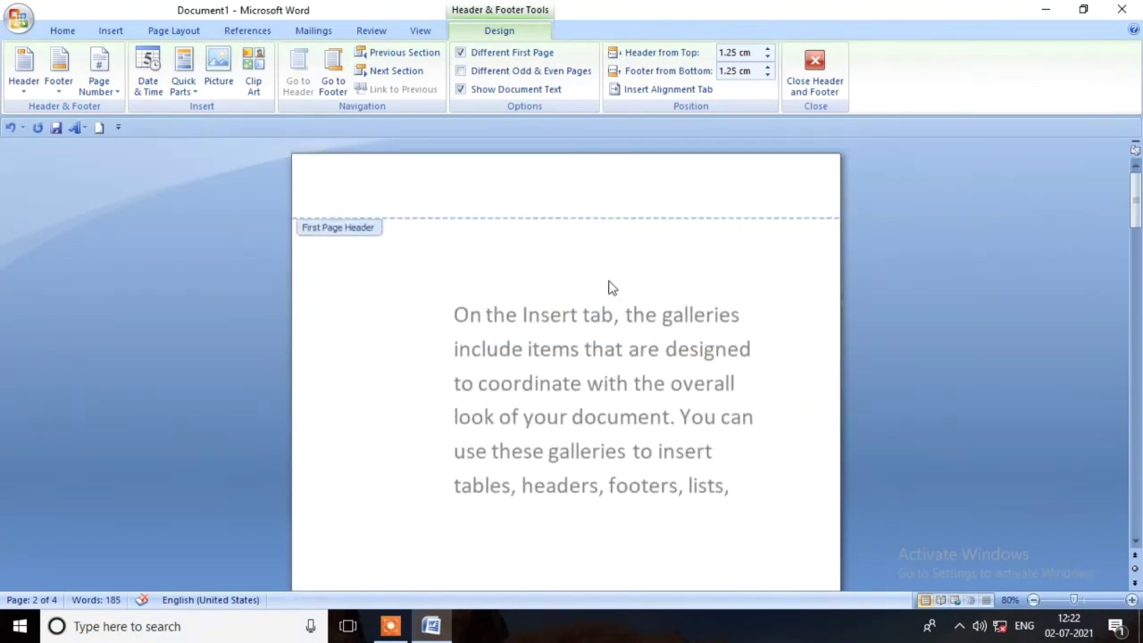
Turn on Different Odd & Even Pages, turn off Different First Page, and compare odd and even pages
click(462, 72)
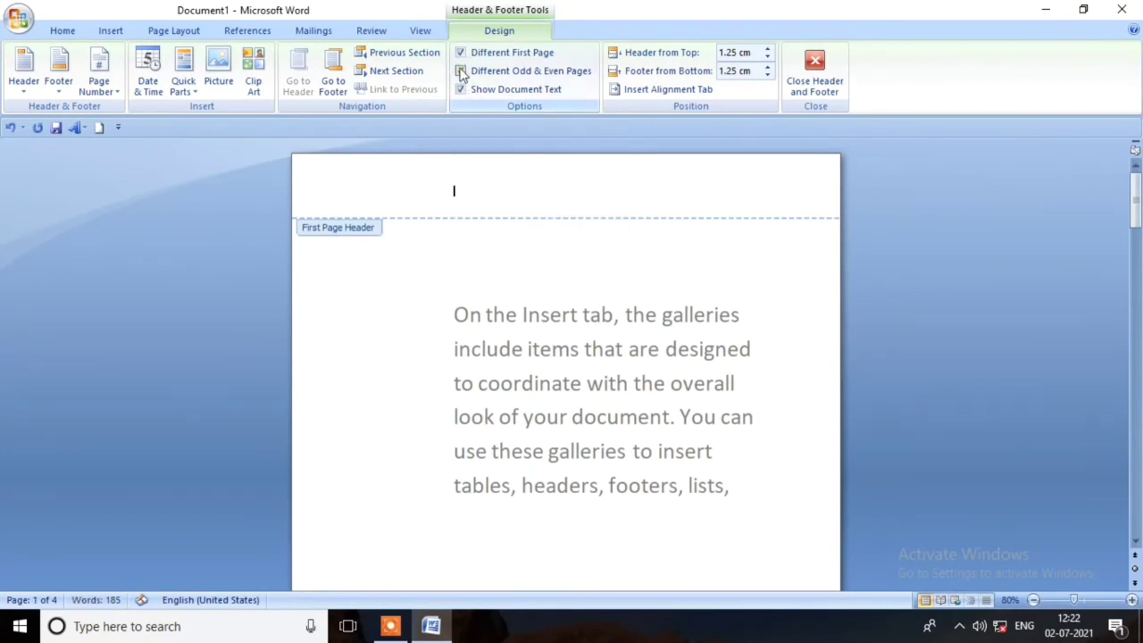
click(468, 52)
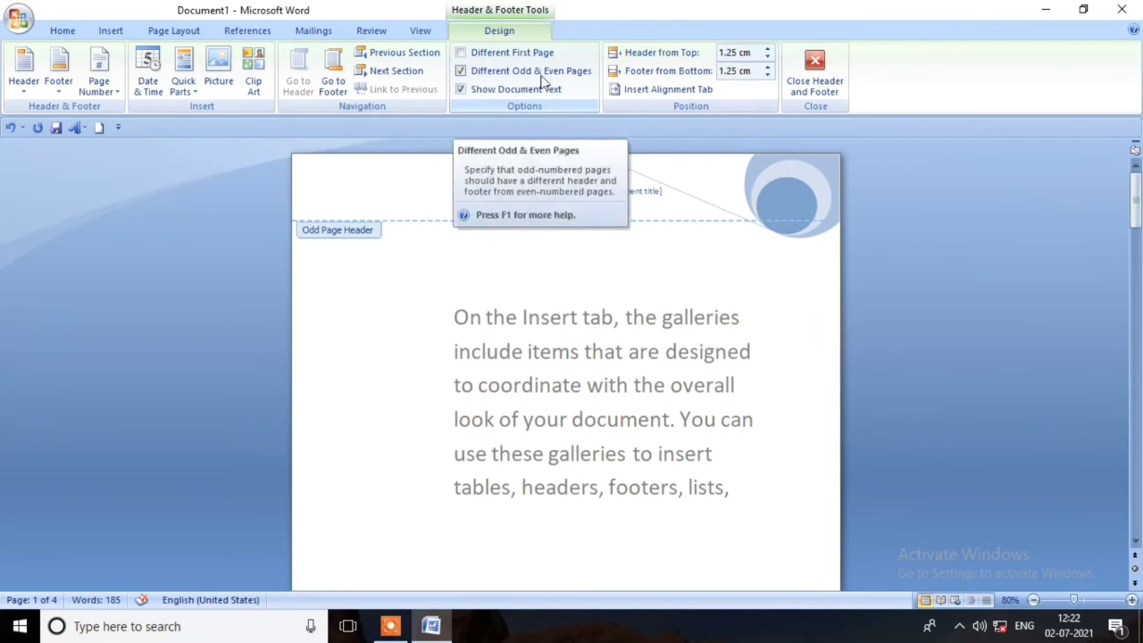
scroll(755, 222, down, 1)
scroll(777, 202, down, 3)
scroll(776, 214, up, 3)
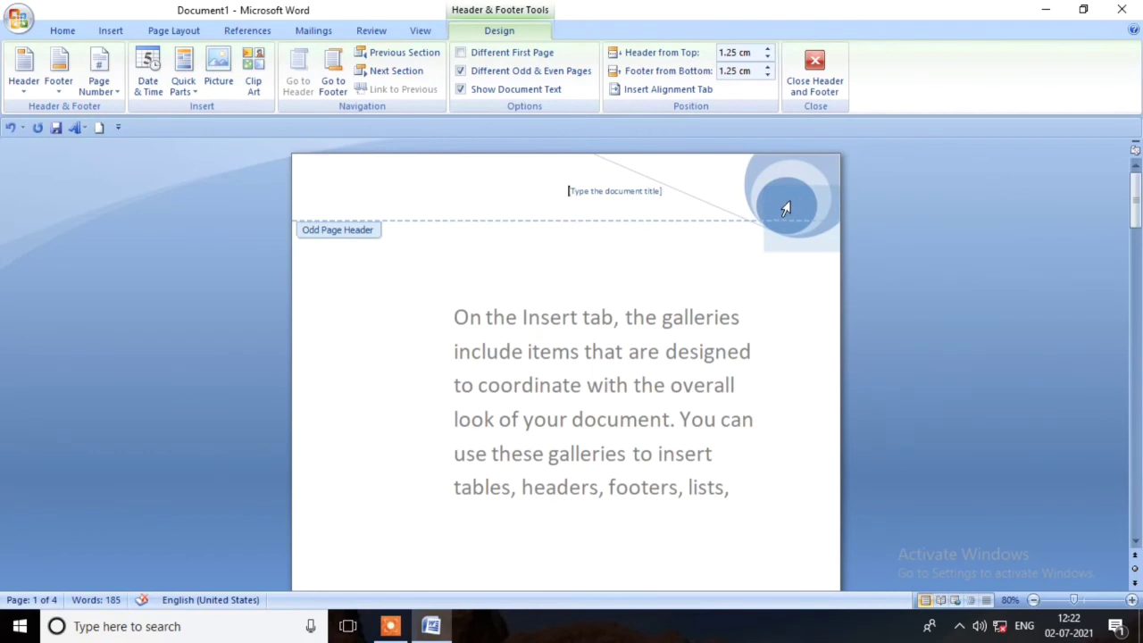
scroll(787, 211, down, 3)
scroll(789, 215, down, 4)
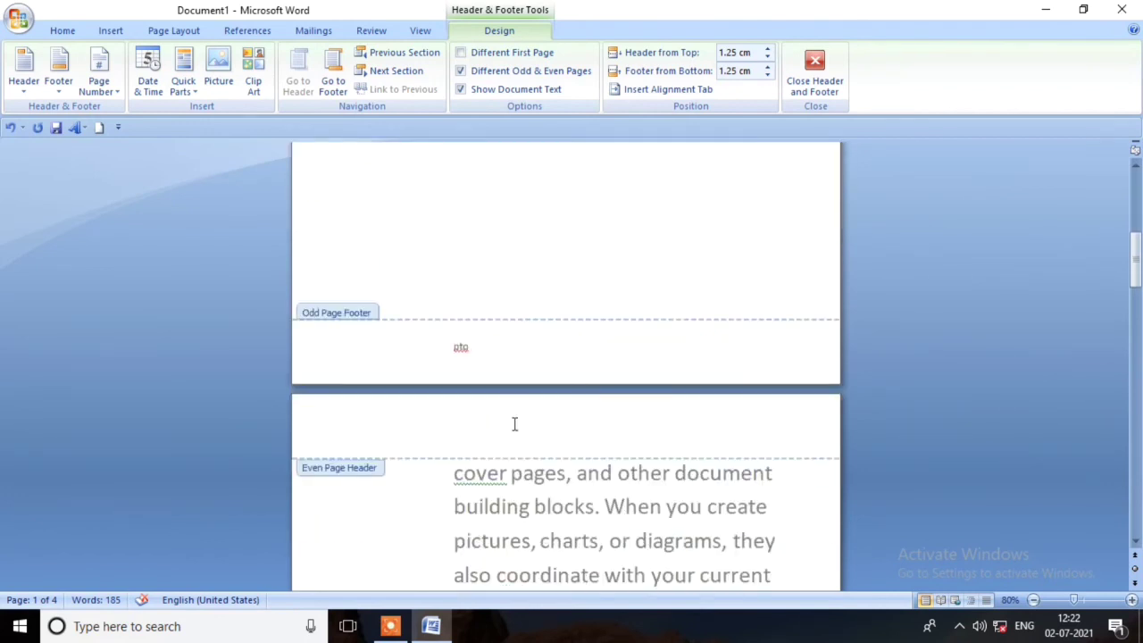
scroll(677, 412, down, 1)
scroll(799, 404, down, 3)
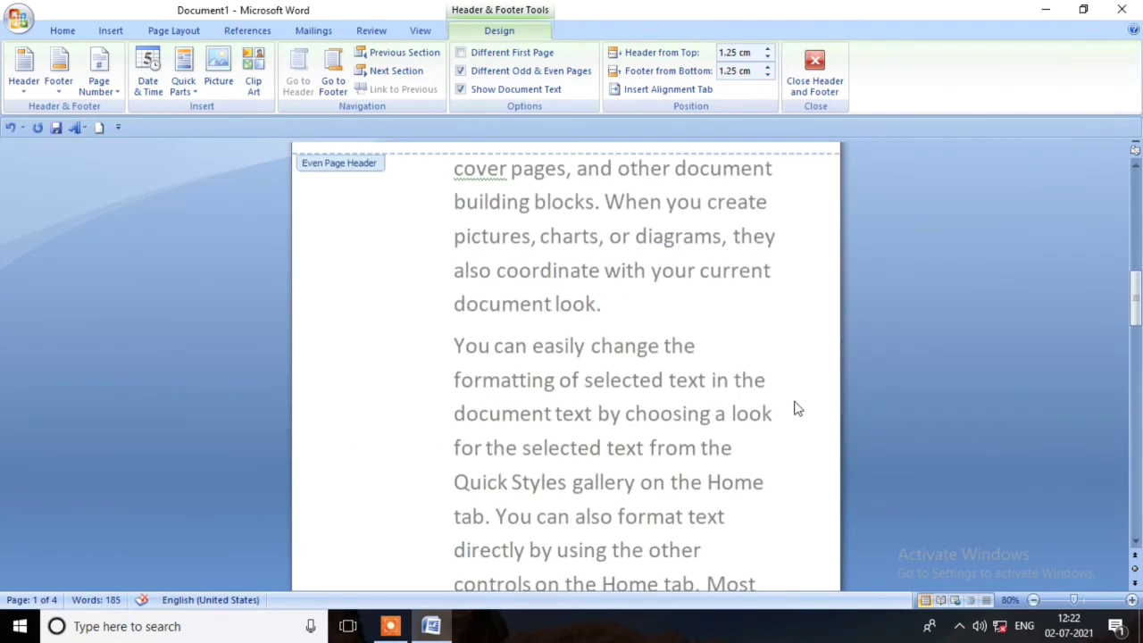
scroll(795, 272, up, 2)
scroll(790, 286, down, 3)
scroll(790, 324, down, 5)
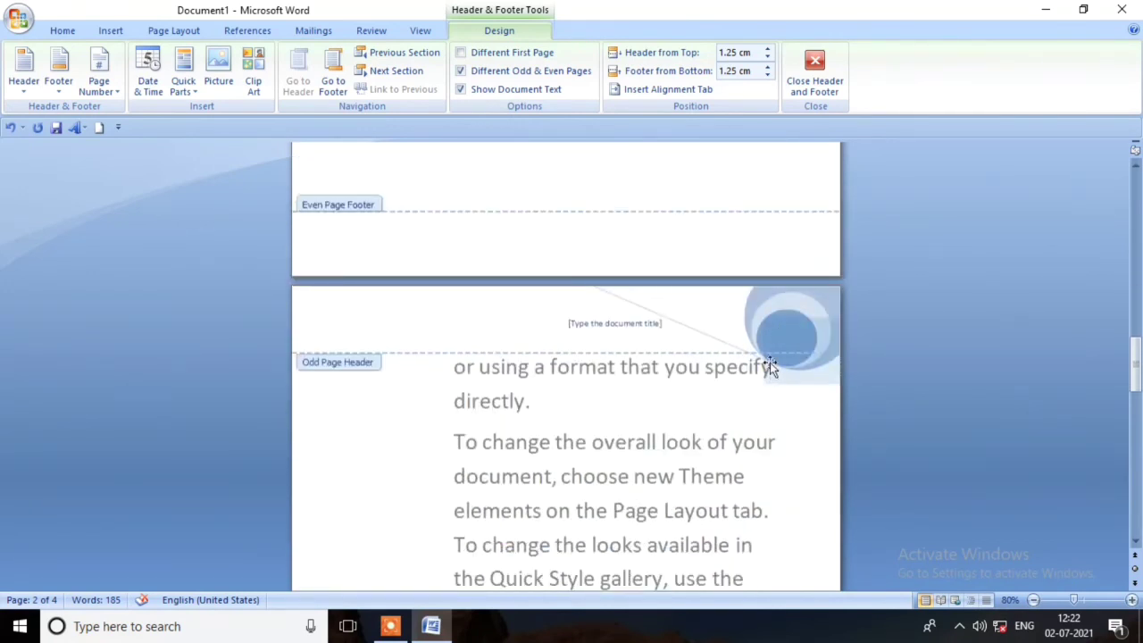
Turn off Different Odd & Even Pages and review all four pages' headers and 'pto' footers
click(460, 71)
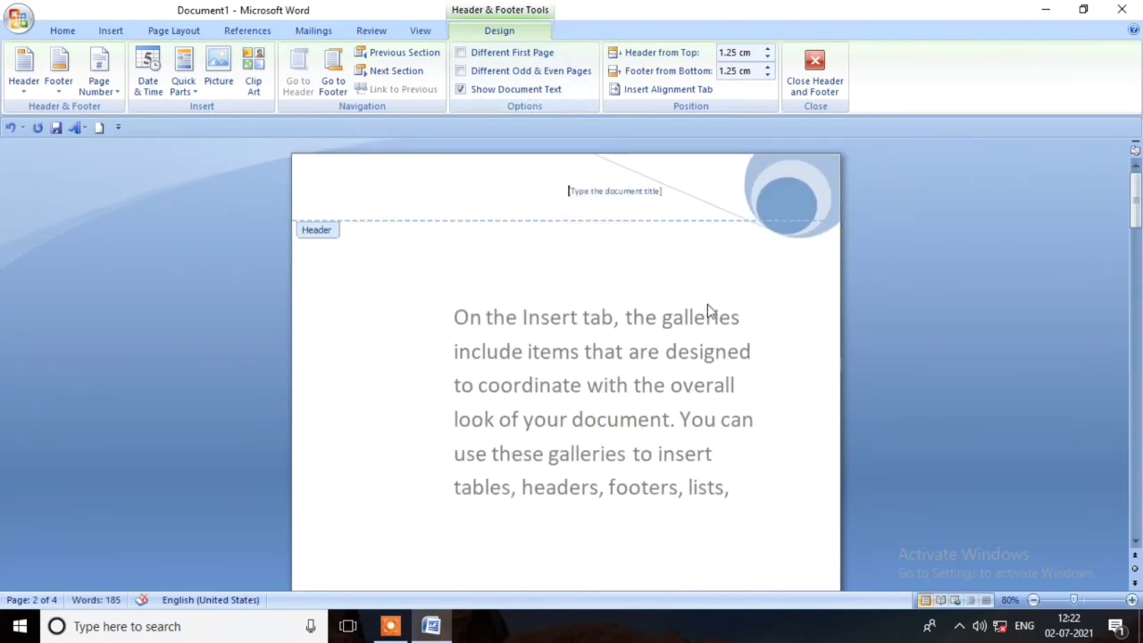
scroll(707, 303, down, 10)
scroll(706, 306, down, 4)
scroll(706, 314, down, 10)
scroll(706, 313, down, 10)
scroll(706, 314, down, 8)
scroll(706, 315, down, 8)
scroll(705, 315, down, 4)
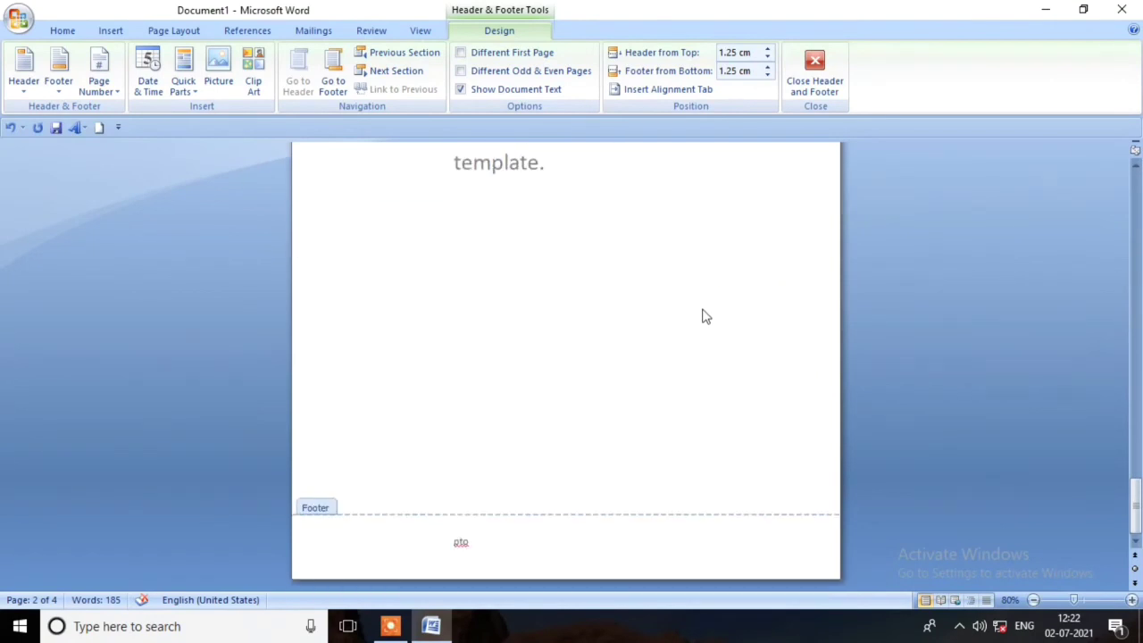
scroll(705, 316, down, 5)
scroll(706, 314, down, 10)
scroll(706, 313, down, 10)
scroll(707, 312, down, 10)
scroll(705, 309, up, 7)
scroll(704, 304, up, 5)
scroll(704, 308, up, 8)
scroll(687, 307, up, 1)
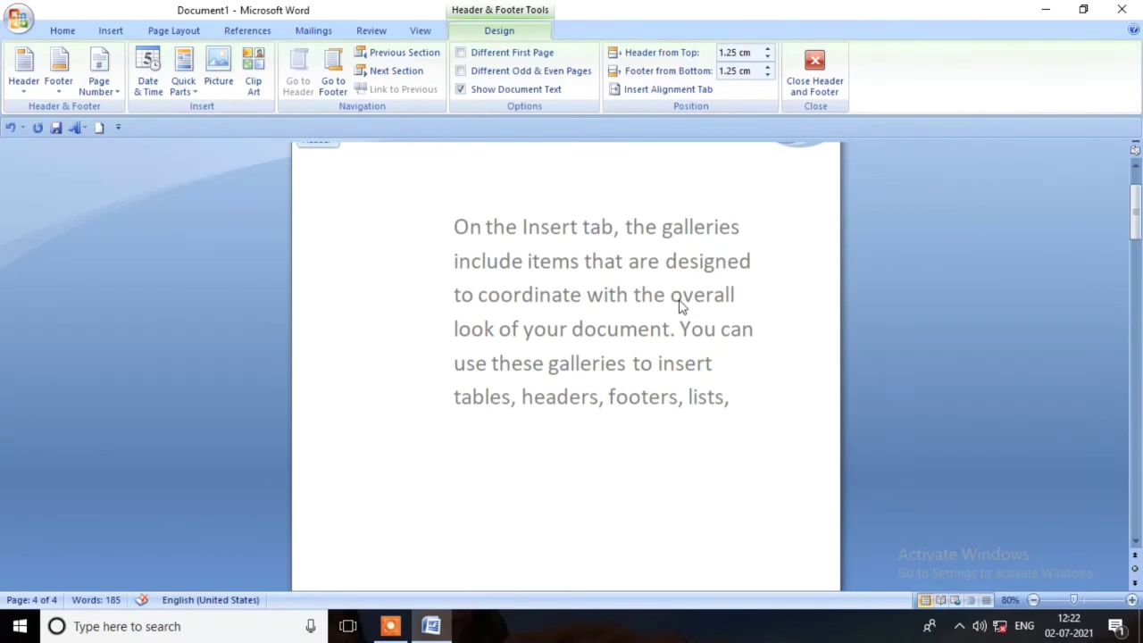
scroll(643, 301, up, 2)
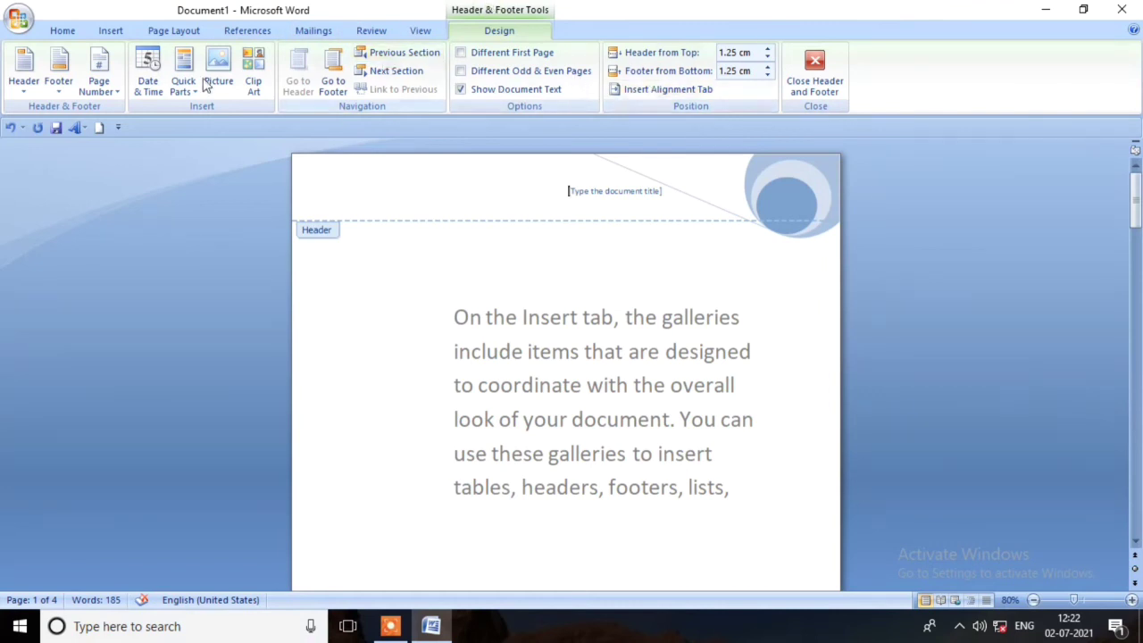
Insert a Plain Number 1 page number at the top of each page, replacing the header design
click(110, 32)
click(623, 85)
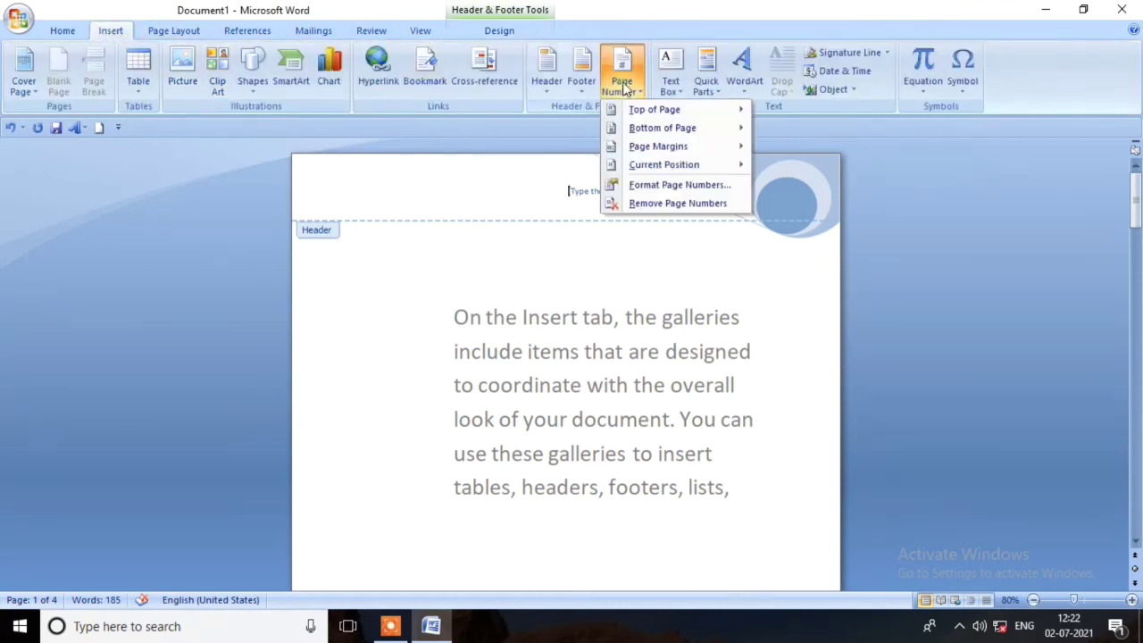
mouse_move(682, 111)
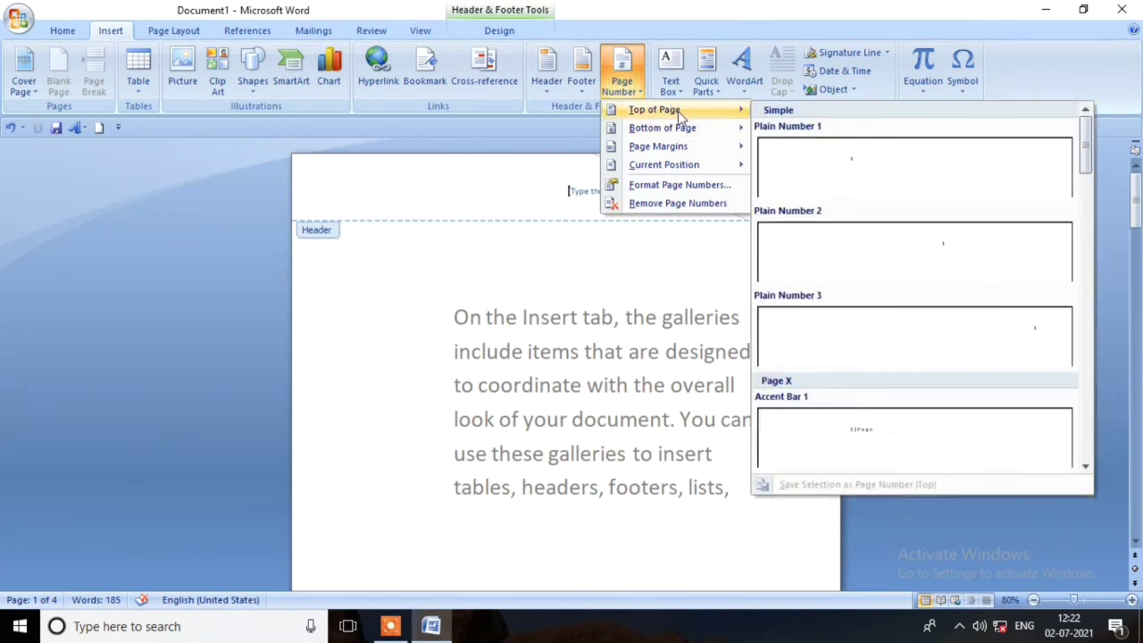
mouse_move(673, 132)
click(858, 184)
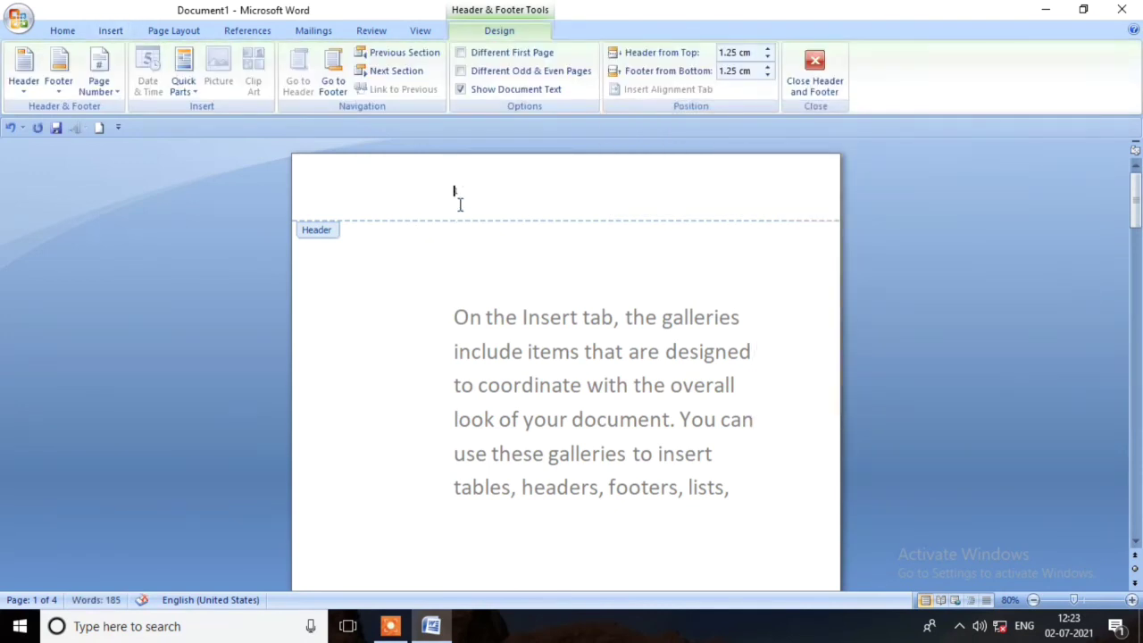
Scroll through the pages to check the sequential page numbers in the headers and 'pto' footers
scroll(492, 230, down, 3)
scroll(492, 230, down, 6)
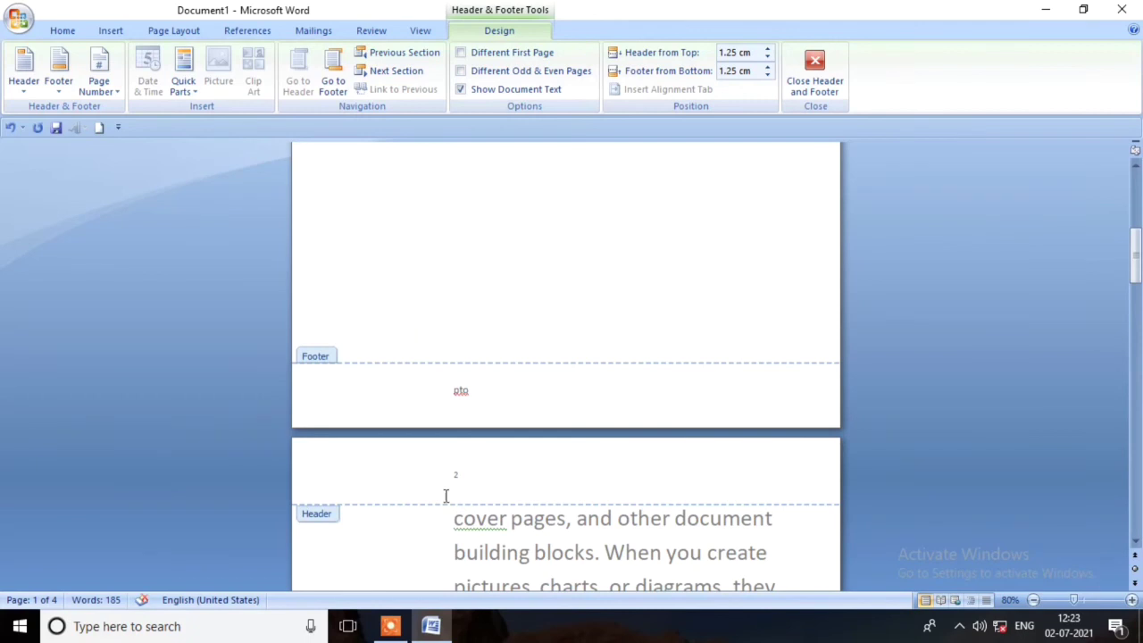
scroll(451, 491, down, 3)
scroll(460, 480, down, 3)
scroll(472, 518, down, 2)
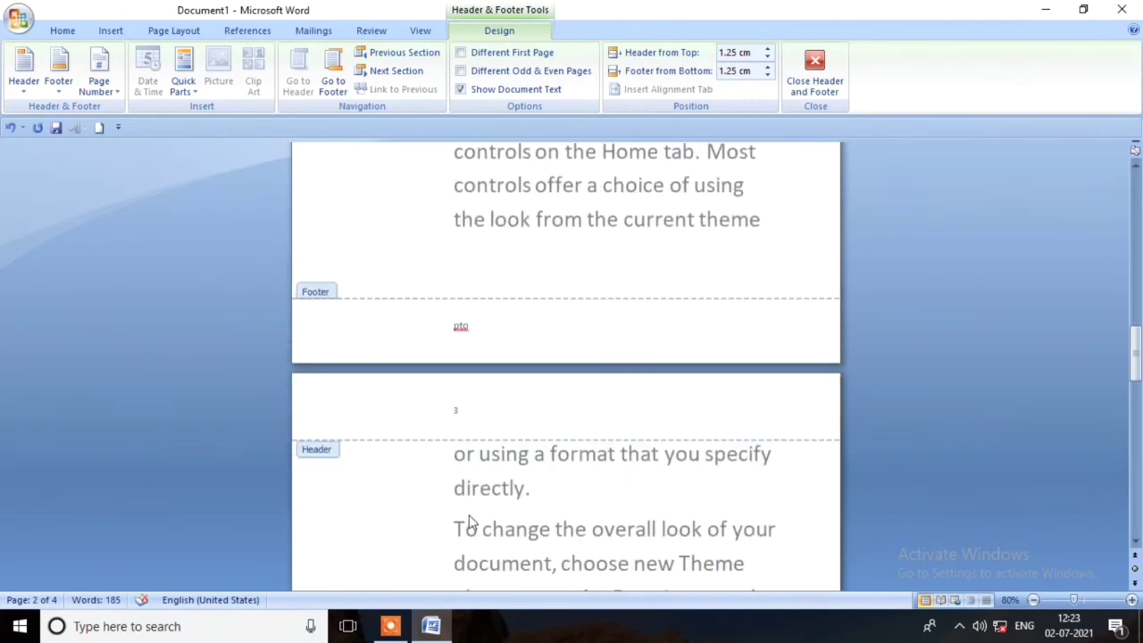
click(429, 414)
scroll(462, 447, down, 3)
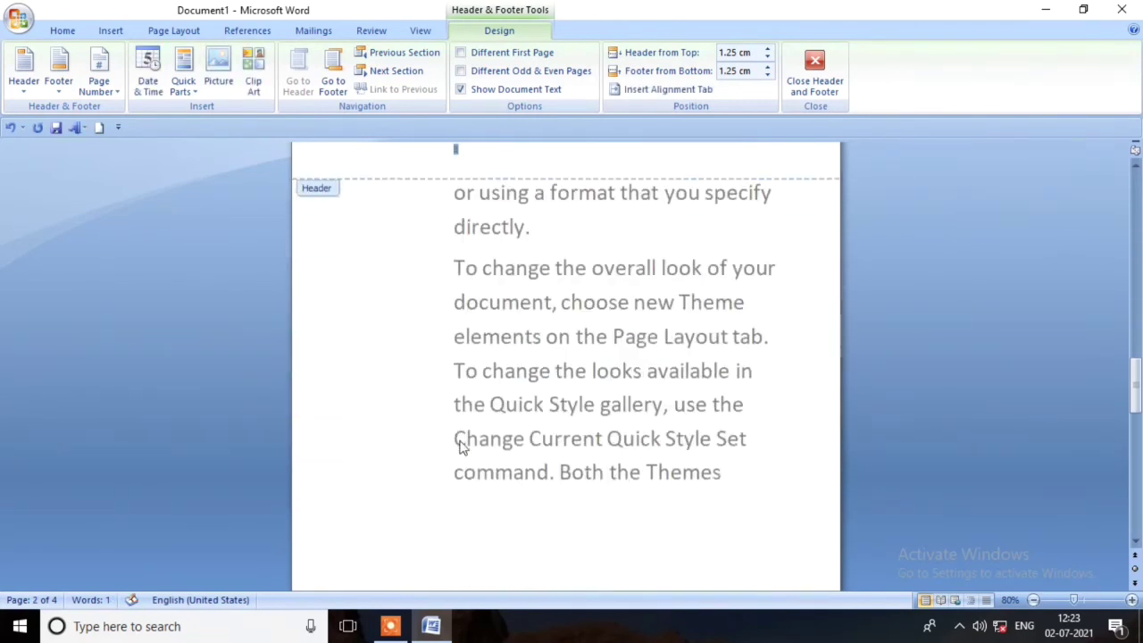
scroll(461, 449, down, 2)
scroll(464, 438, up, 5)
scroll(467, 425, up, 2)
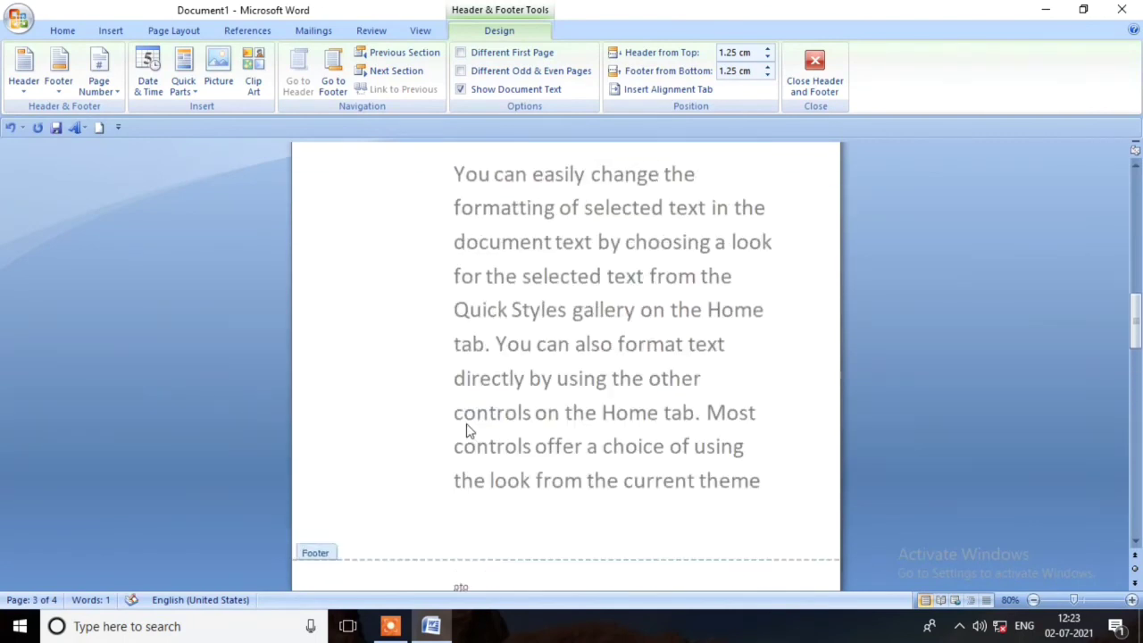
scroll(309, 241, up, 5)
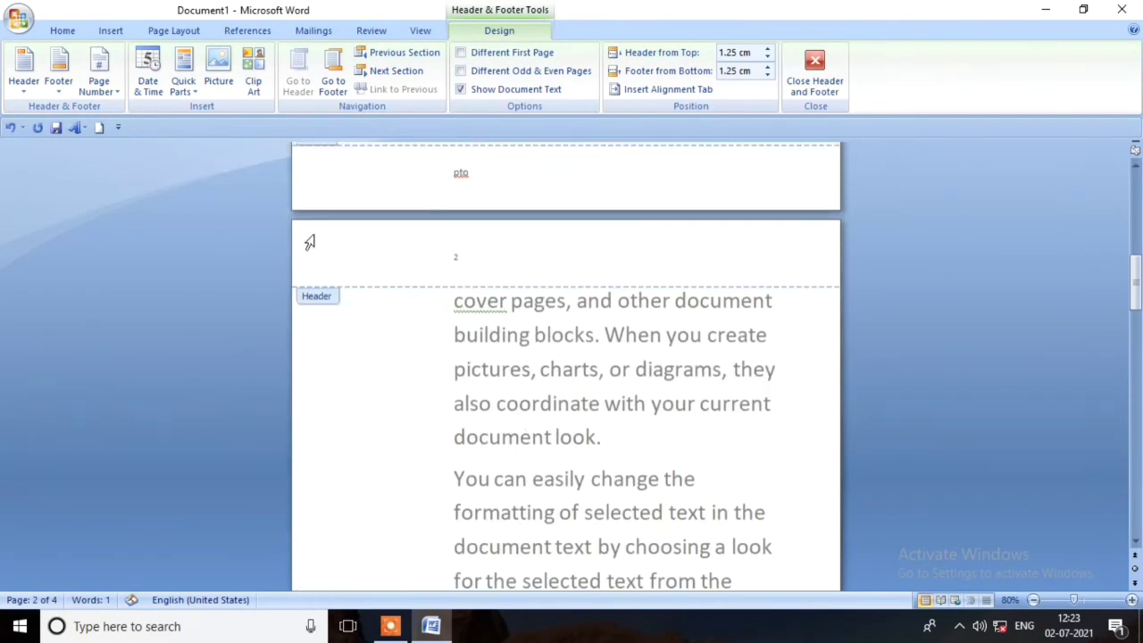
Bring up the Design tab's Page Number menu and browse its position submenus
click(106, 87)
mouse_move(141, 168)
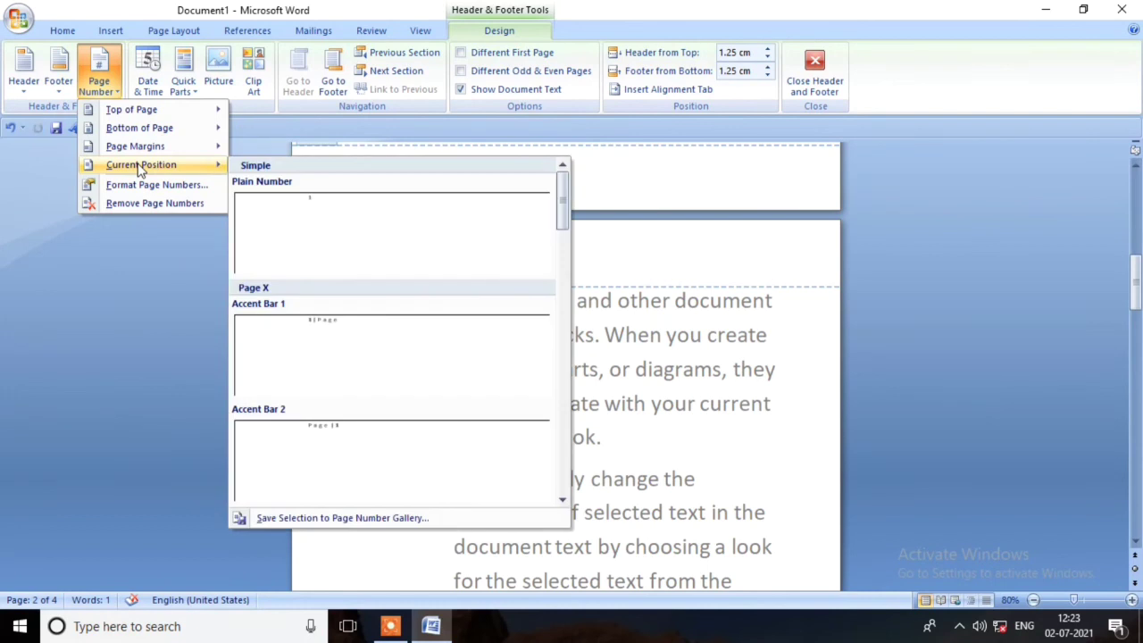
mouse_move(134, 133)
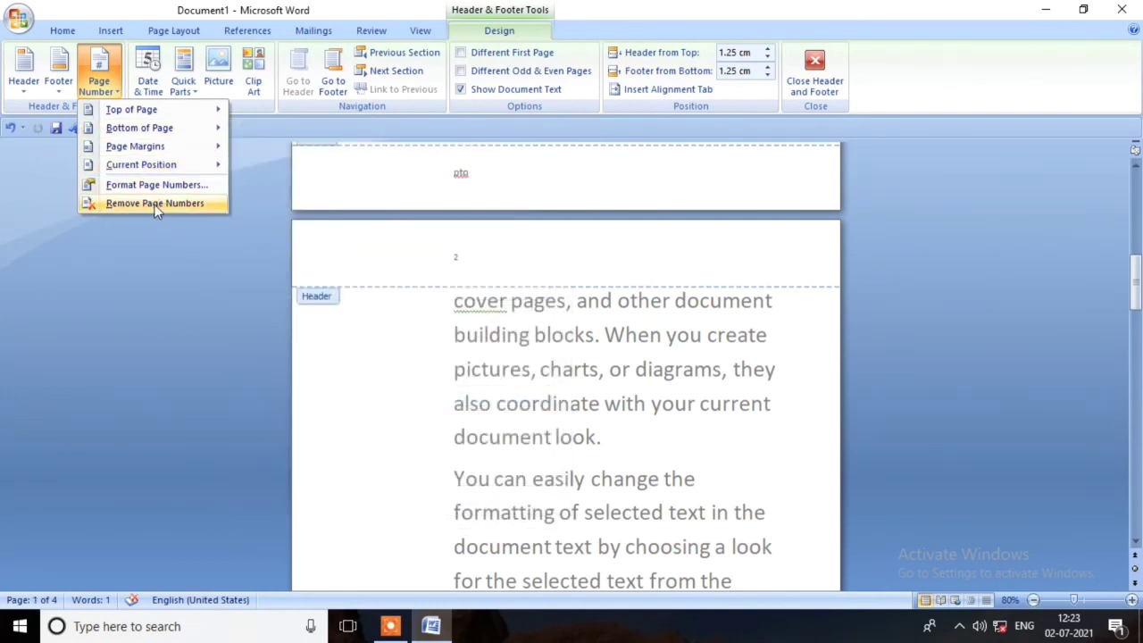
Remove the page numbers from the headers and scroll through the pages to confirm
click(154, 204)
scroll(478, 290, up, 3)
scroll(479, 286, up, 3)
scroll(480, 290, up, 1)
scroll(480, 304, down, 3)
scroll(482, 318, down, 5)
scroll(485, 325, down, 2)
scroll(485, 321, down, 5)
scroll(469, 295, down, 3)
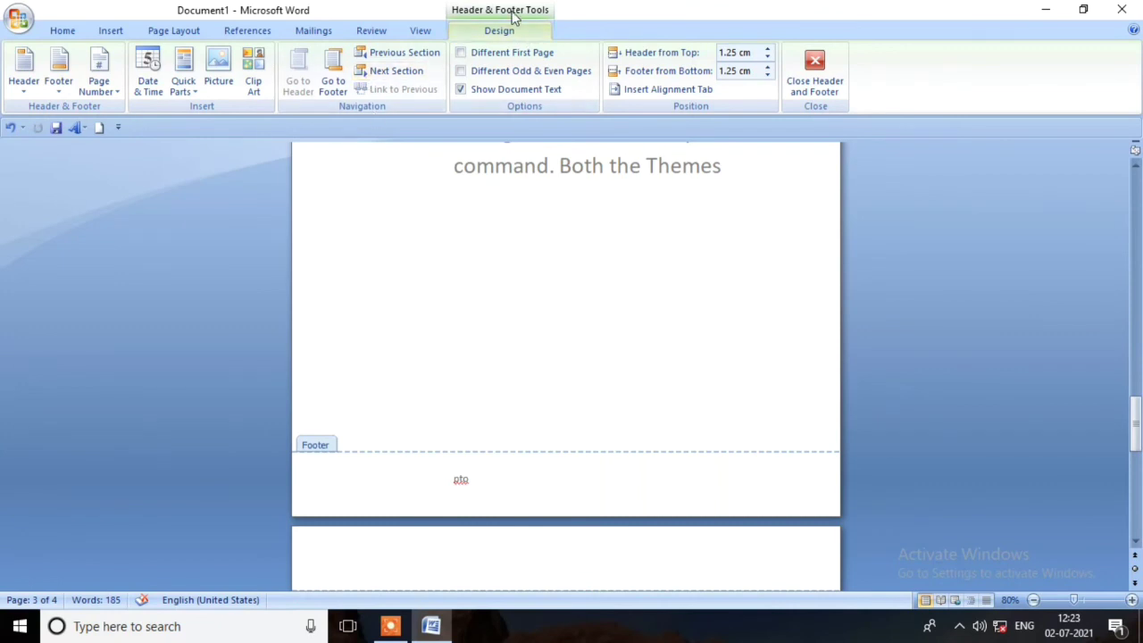
Briefly show the desktop, then place the cursor in the next page's empty header on the Insert tab
key(super+d)
key(super+d)
click(114, 34)
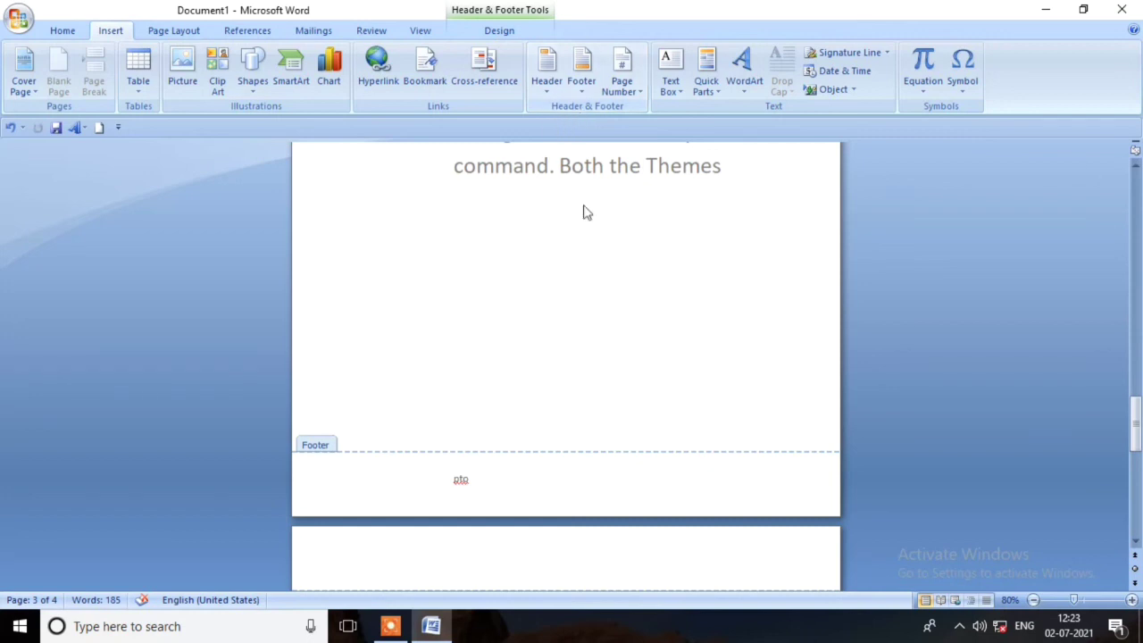
scroll(614, 232, down, 5)
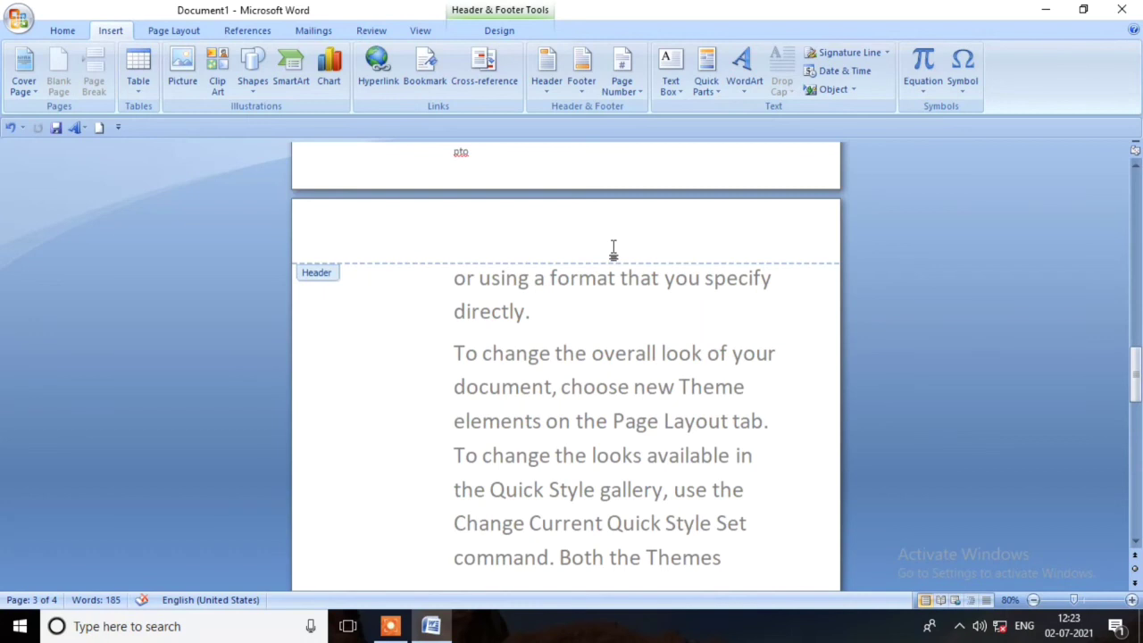
click(614, 250)
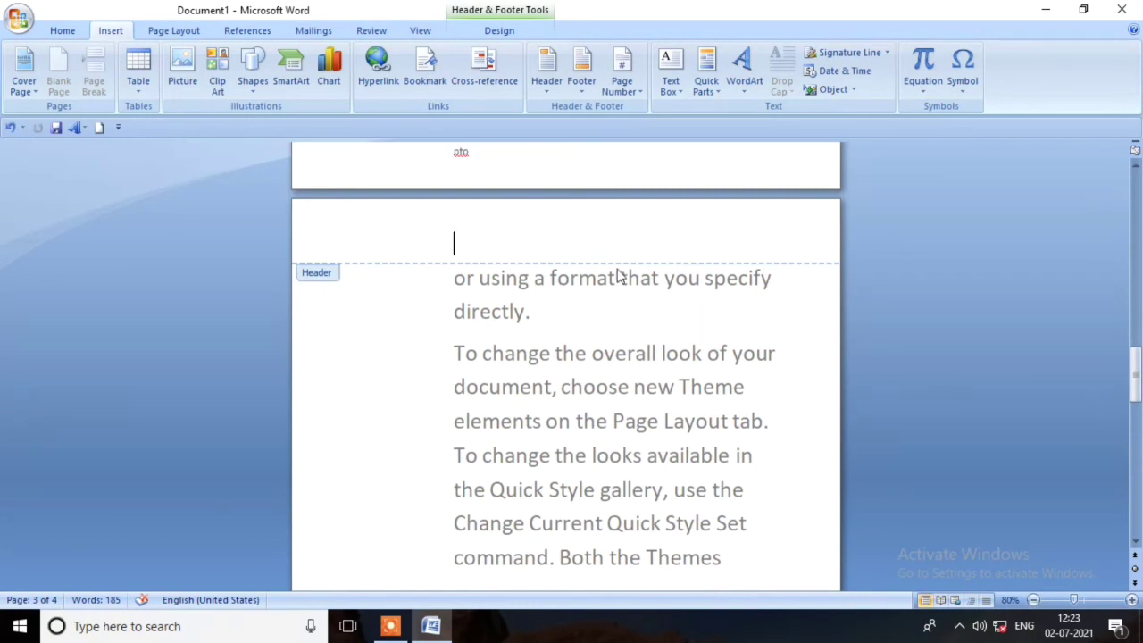